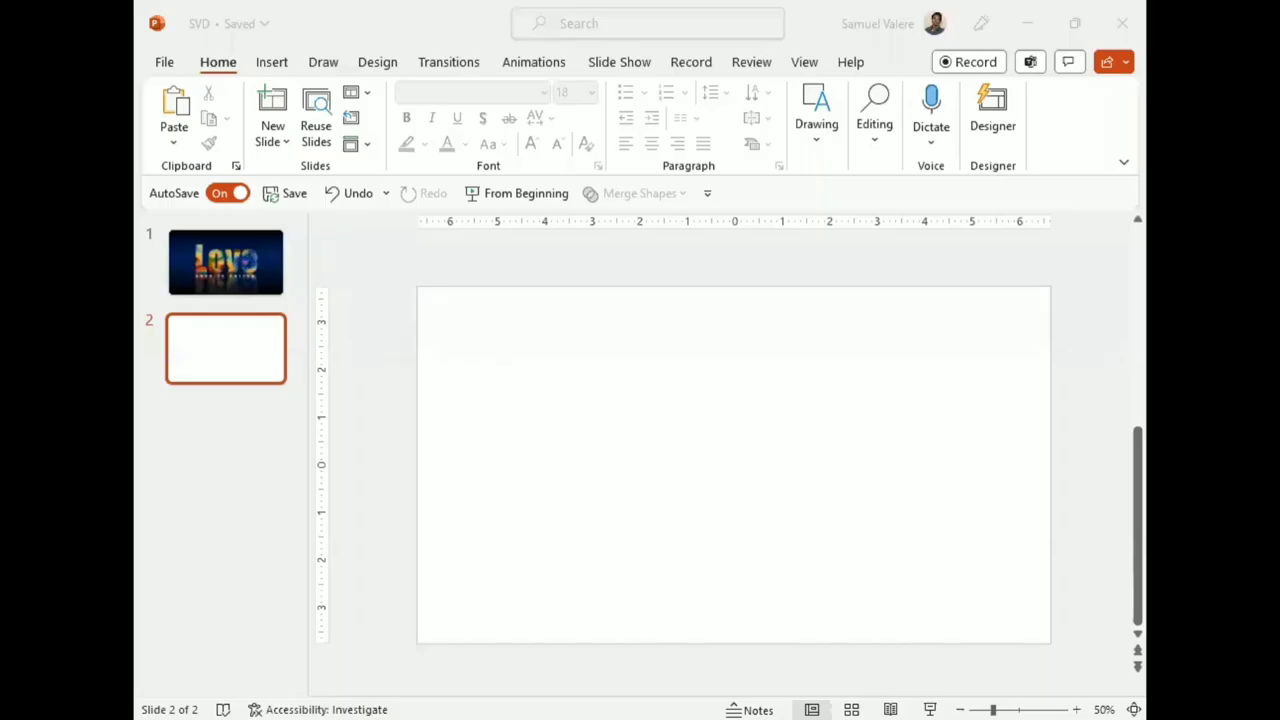
Draw a tall rounded rectangle down the slide's left edge, from the top to the bottom edge
{"action": "left_click", "coordinate": [276, 64]}
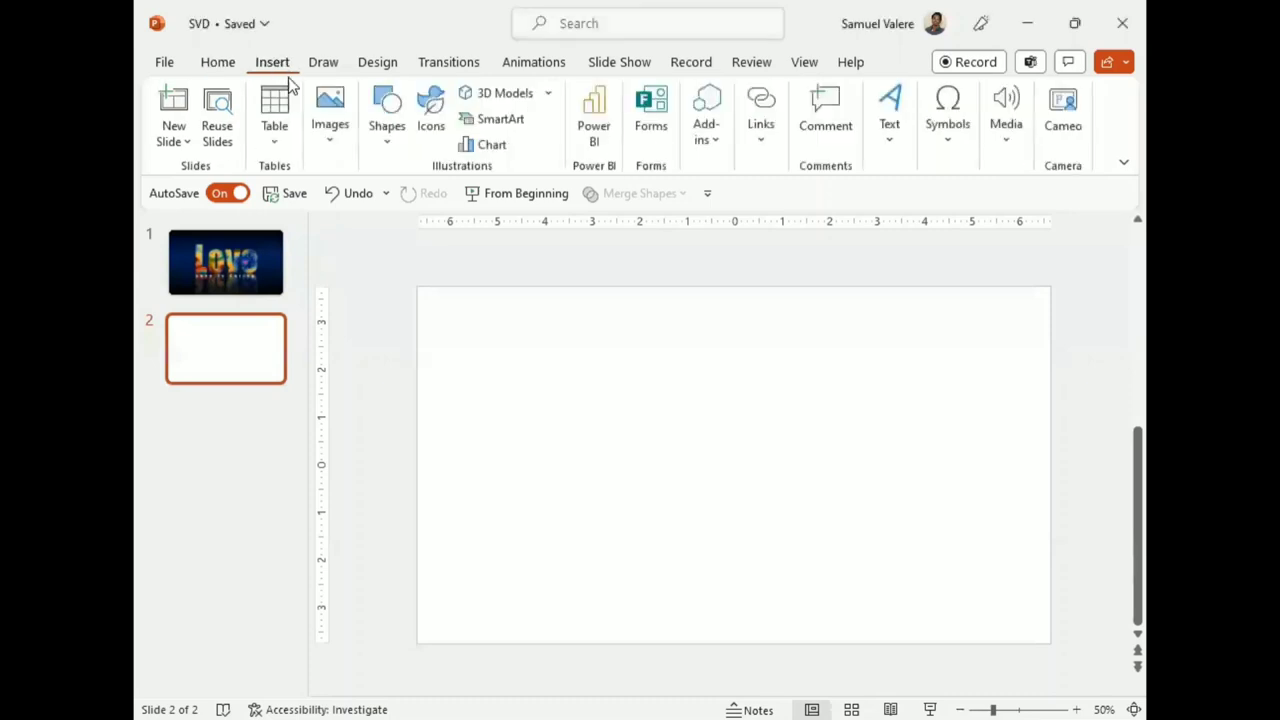
{"action": "left_click", "coordinate": [388, 140]}
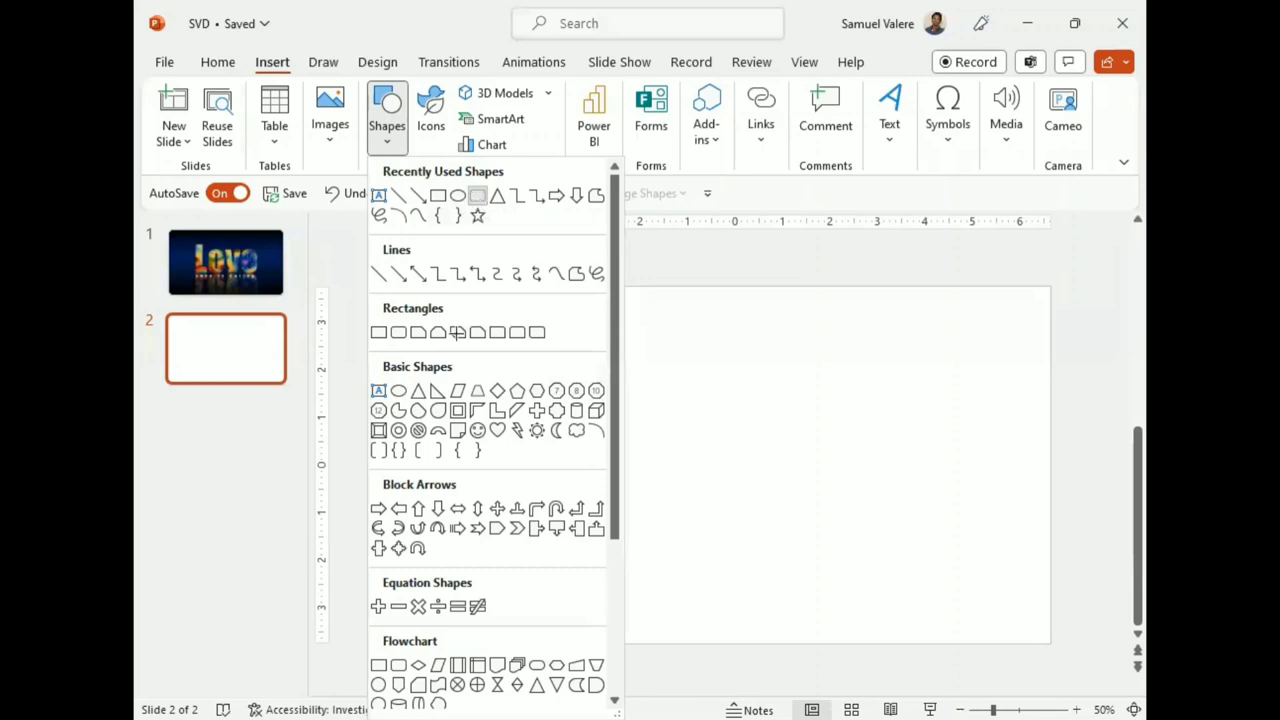
{"action": "left_click", "coordinate": [476, 195]}
{"action": "left_click_drag", "start_coordinate": [434, 293], "coordinate": [465, 630]}
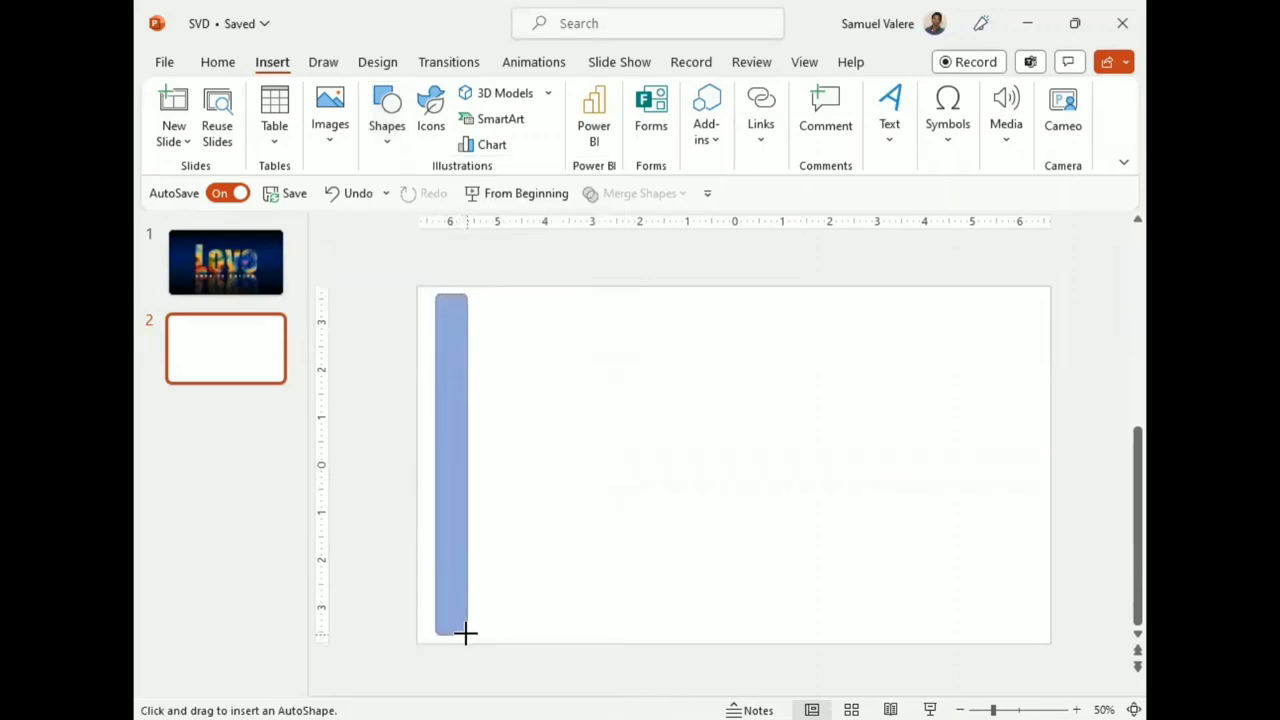
{"action": "left_click_drag", "start_coordinate": [465, 636], "coordinate": [465, 637]}
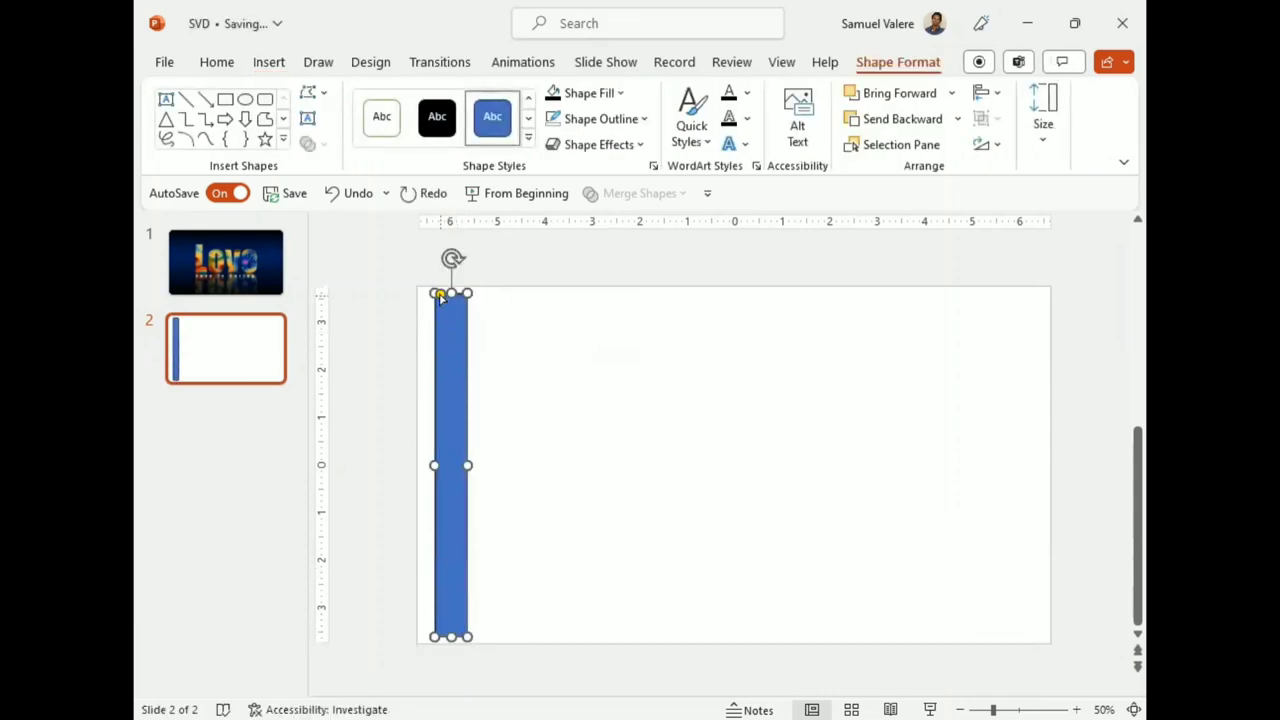
Round the bar's ends fully into a pill shape, keeping it against the left edge
{"action": "left_click_drag", "start_coordinate": [440, 300], "coordinate": [452, 387]}
{"action": "left_click_drag", "start_coordinate": [451, 438], "coordinate": [441, 434]}
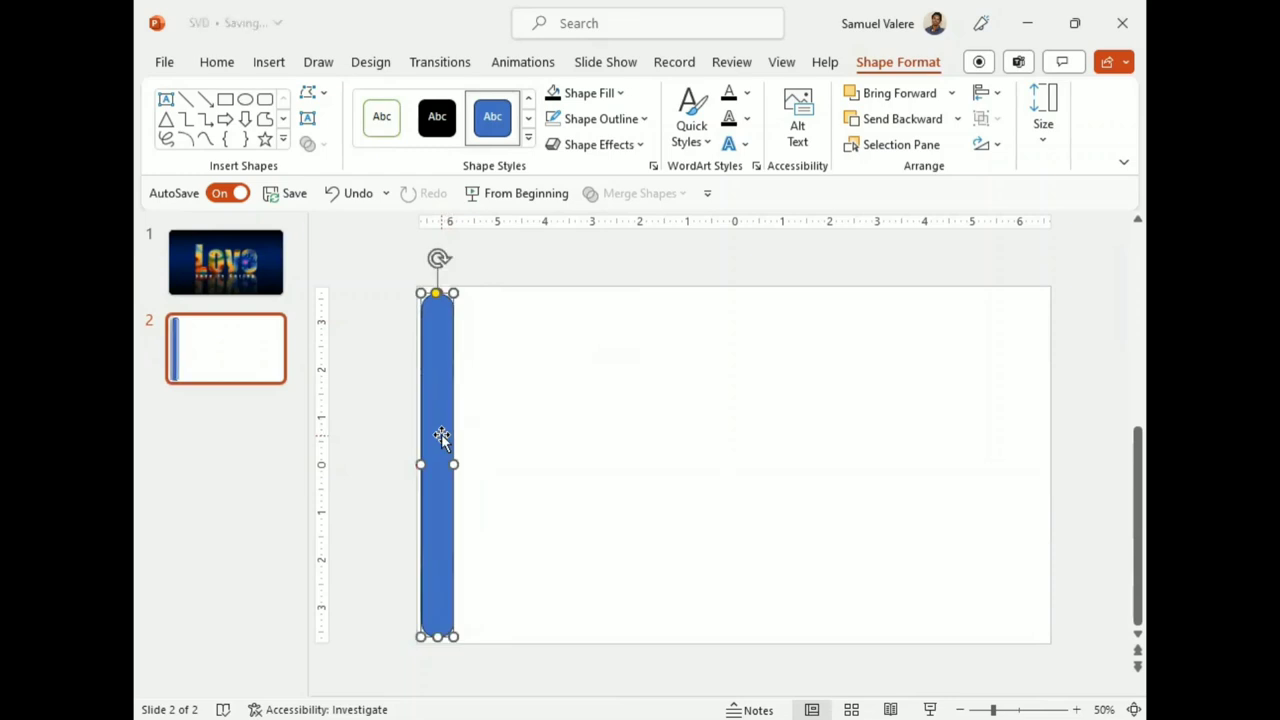
{"action": "key", "text": "ctrl+z"}
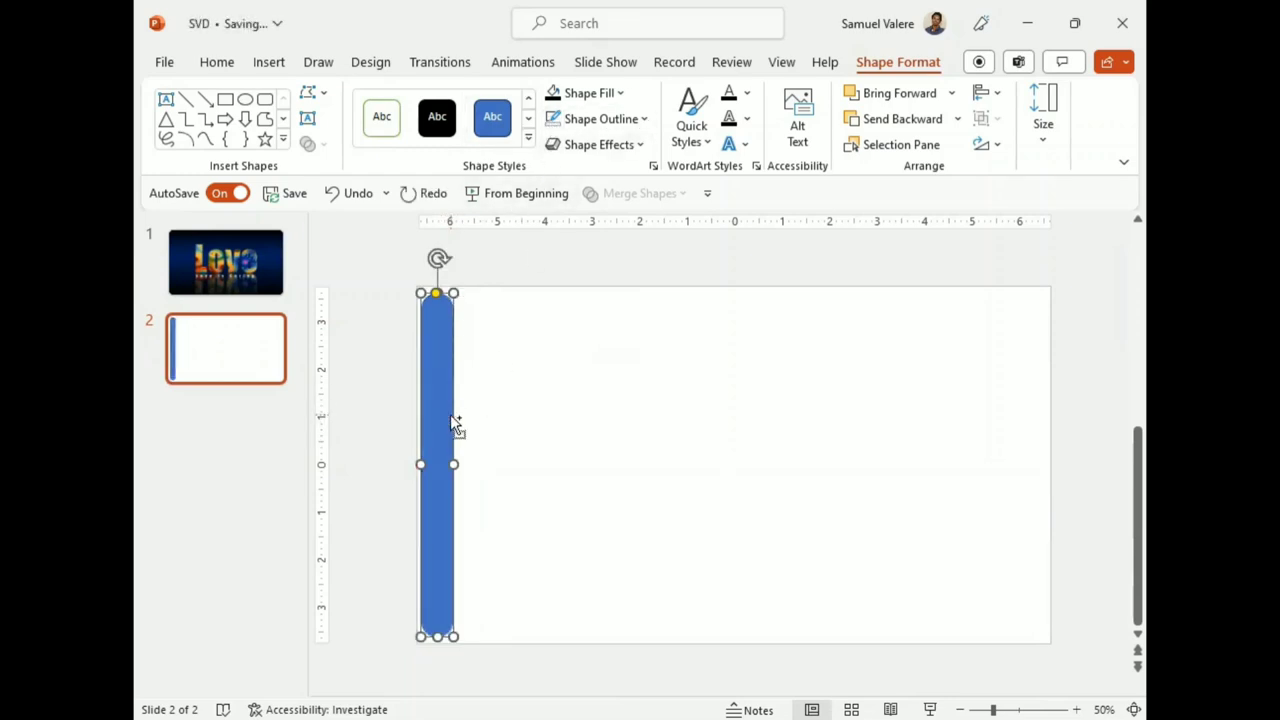
{"action": "left_click_drag", "start_coordinate": [441, 420], "coordinate": [447, 418]}
Copy the pill bar to overlap its right side and shorten the copy from the top
{"action": "left_click_drag", "start_coordinate": [446, 424], "coordinate": [466, 416]}
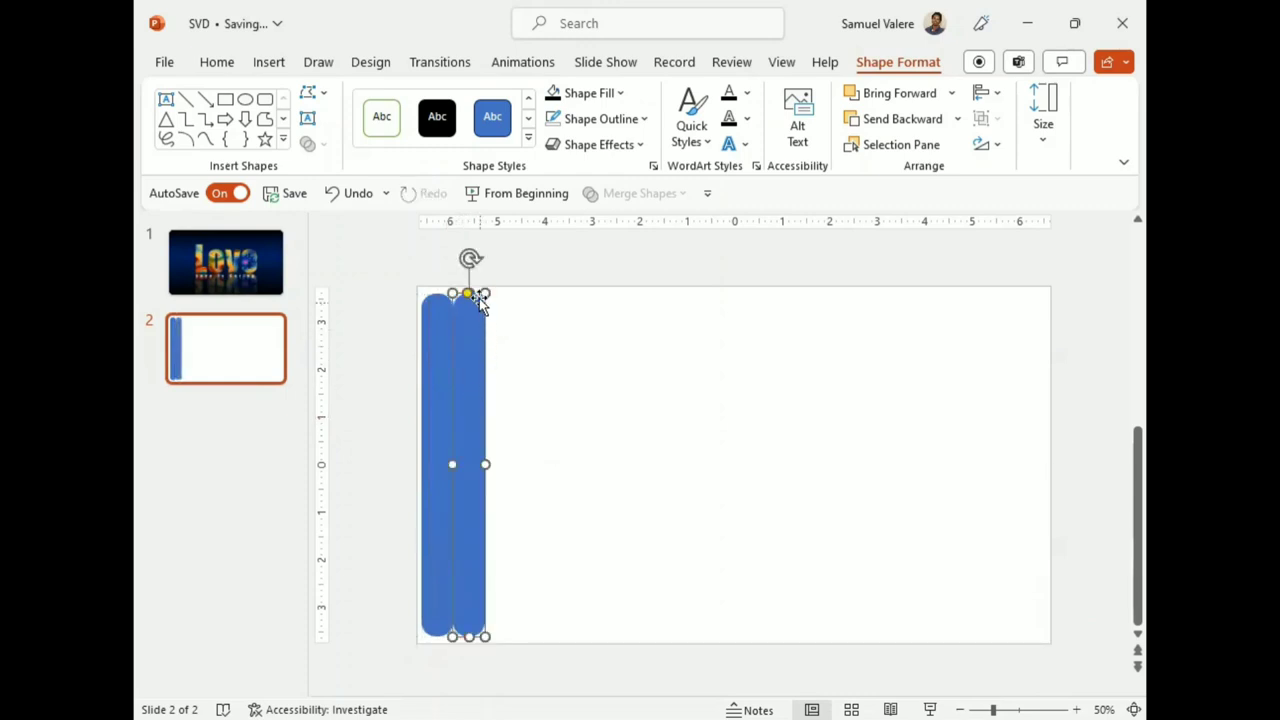
{"action": "left_click_drag", "start_coordinate": [484, 295], "coordinate": [483, 345]}
{"action": "left_click_drag", "start_coordinate": [466, 443], "coordinate": [465, 432]}
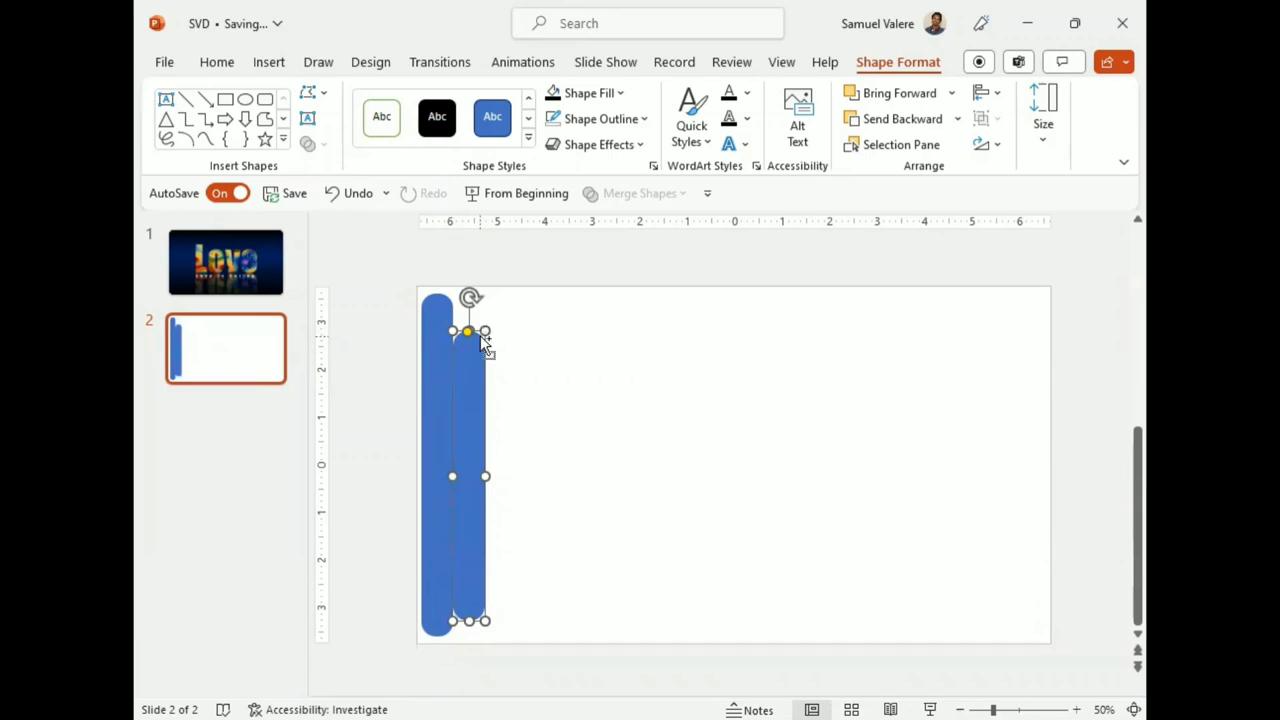
{"action": "key", "text": "ctrl+z"}
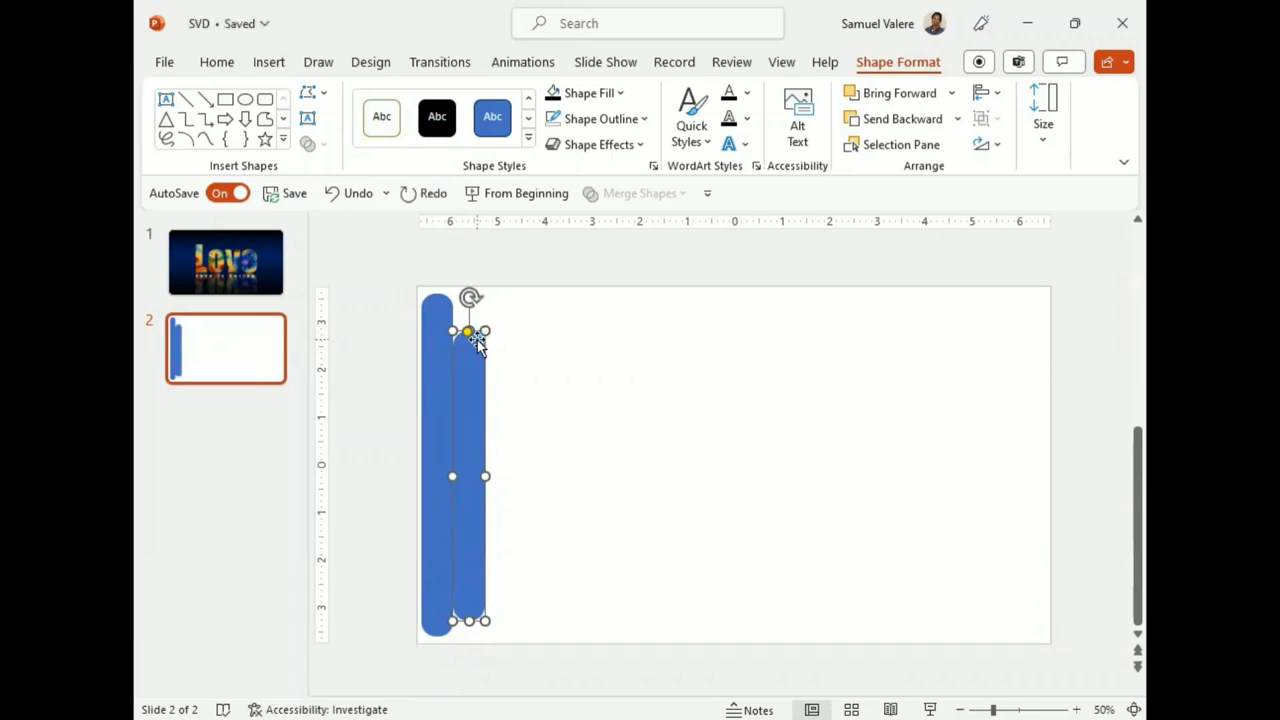
Duplicate the second bar into a shorter third bar, centred beside the others
{"action": "key", "text": "ctrl+d"}
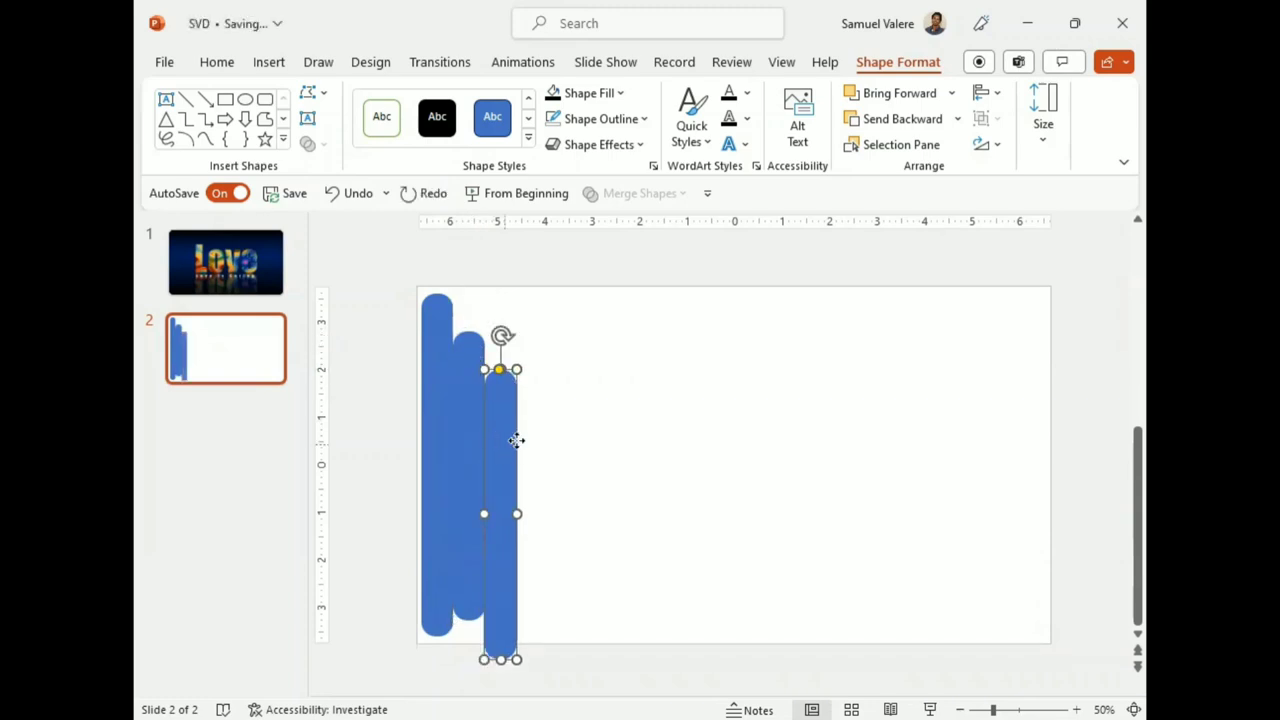
{"action": "left_click_drag", "start_coordinate": [500, 440], "coordinate": [506, 404]}
{"action": "left_click_drag", "start_coordinate": [517, 329], "coordinate": [517, 348]}
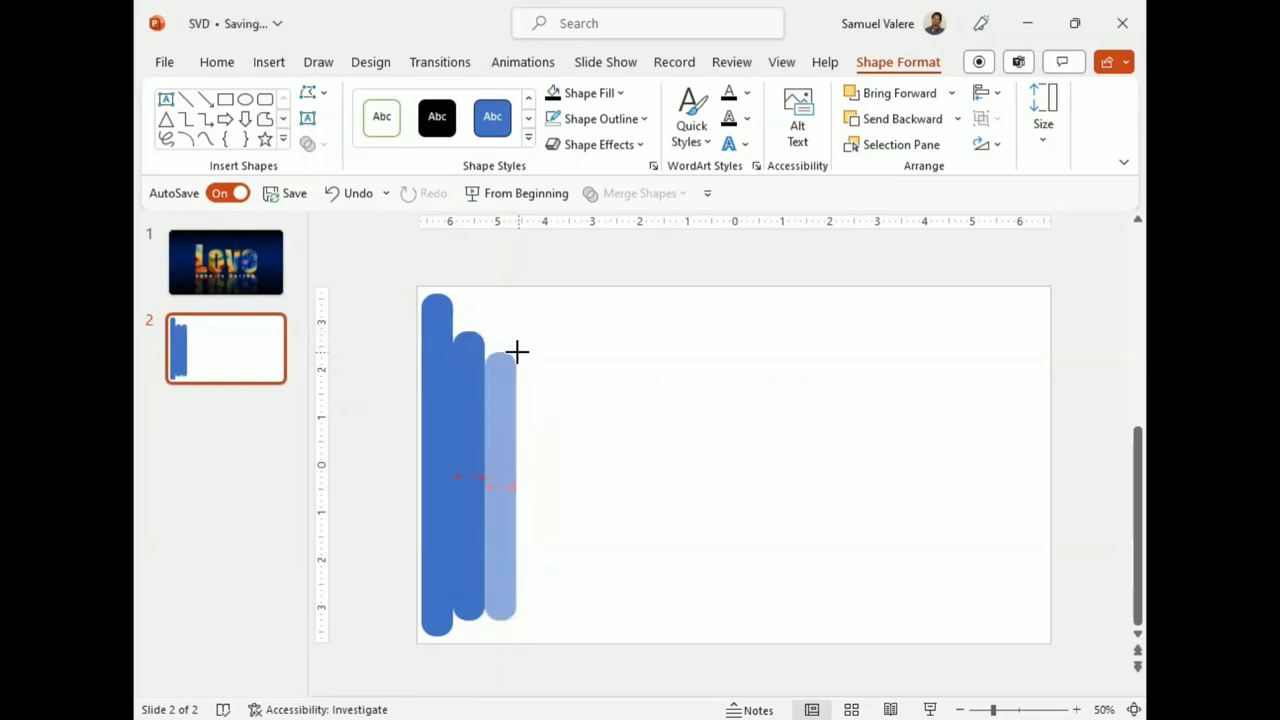
{"action": "left_click_drag", "start_coordinate": [517, 353], "coordinate": [517, 366]}
{"action": "left_click_drag", "start_coordinate": [500, 466], "coordinate": [501, 455]}
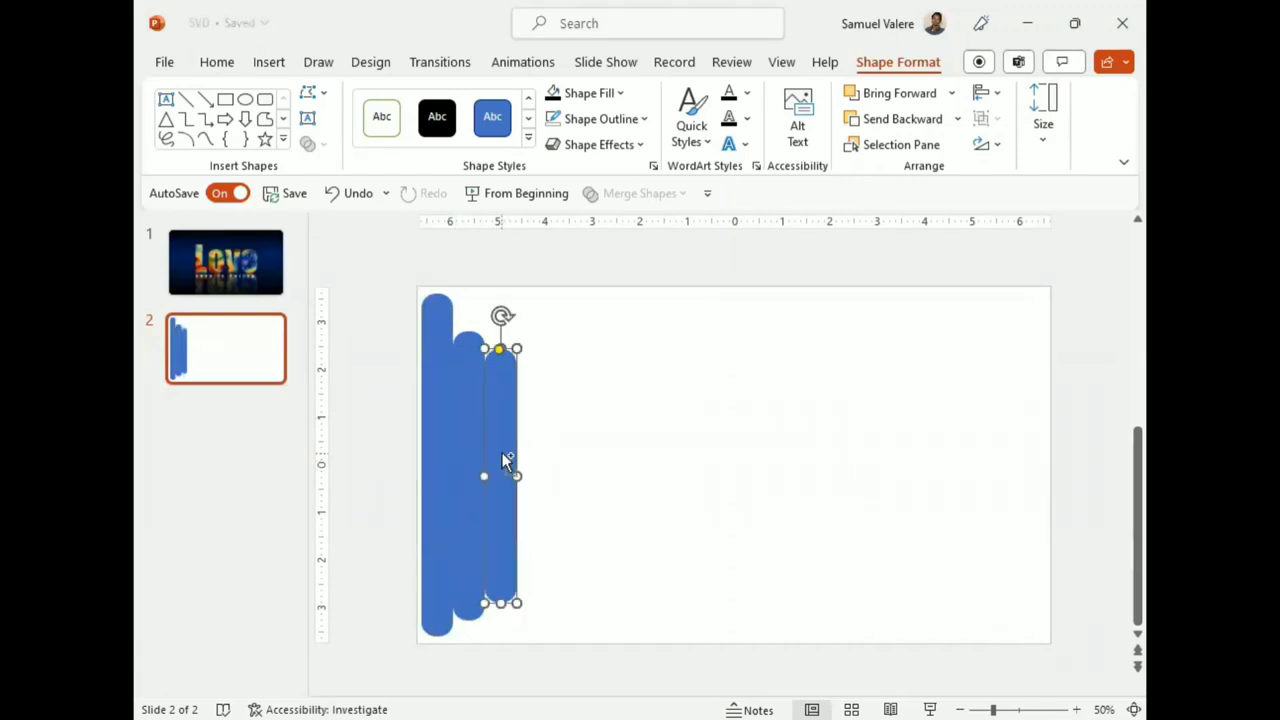
Duplicate the third bar into an even shorter fourth bar alongside the row
{"action": "key", "text": "ctrl+d"}
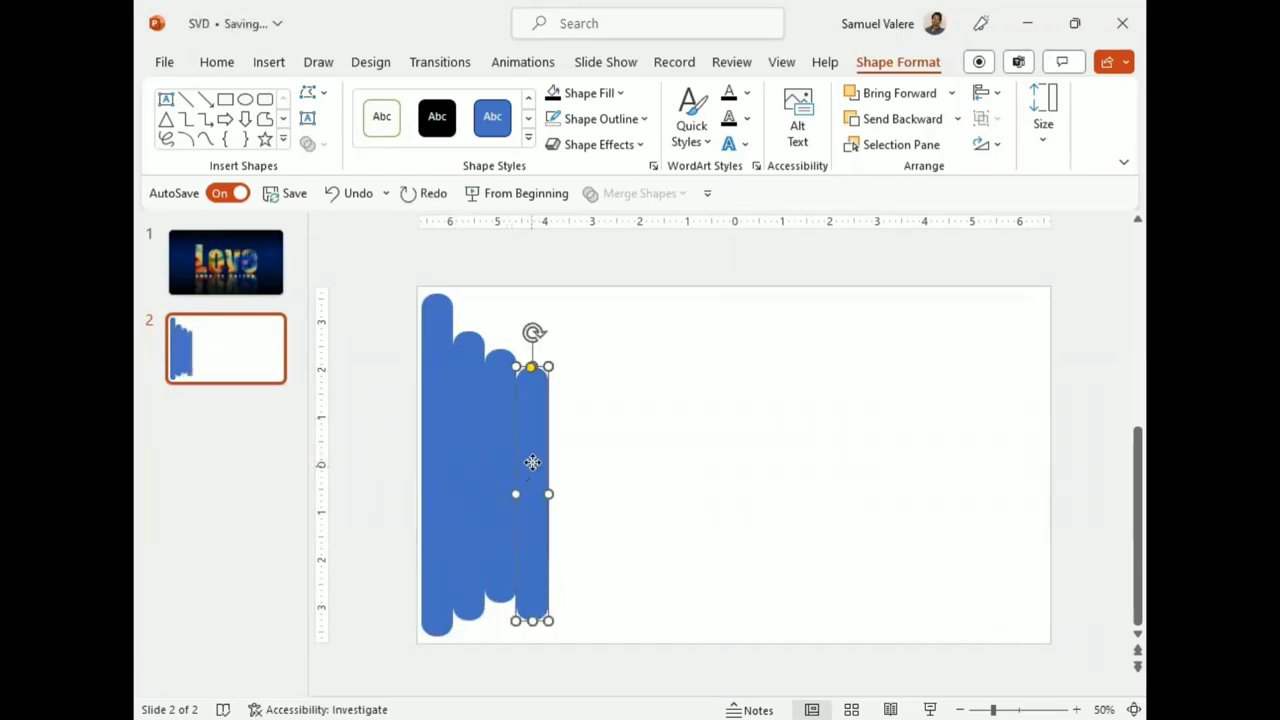
{"action": "left_click_drag", "start_coordinate": [529, 465], "coordinate": [534, 448]}
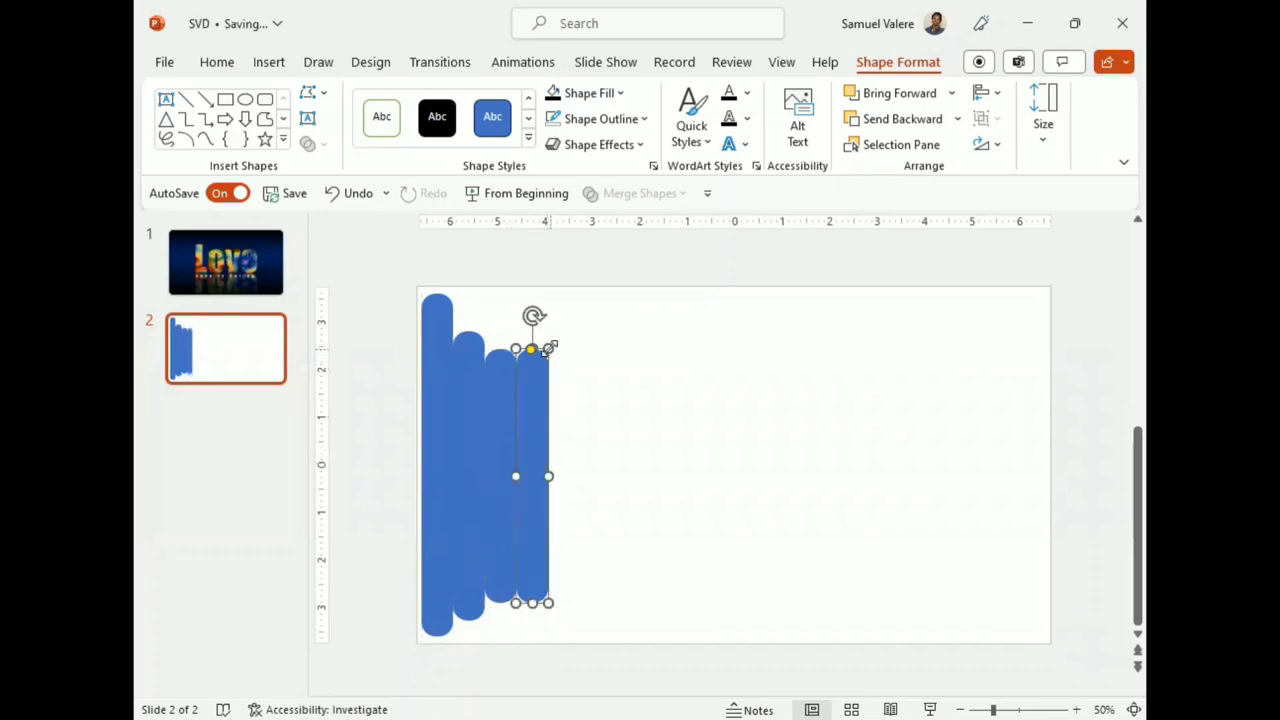
{"action": "left_click_drag", "start_coordinate": [548, 350], "coordinate": [546, 420]}
{"action": "left_click_drag", "start_coordinate": [537, 480], "coordinate": [534, 453]}
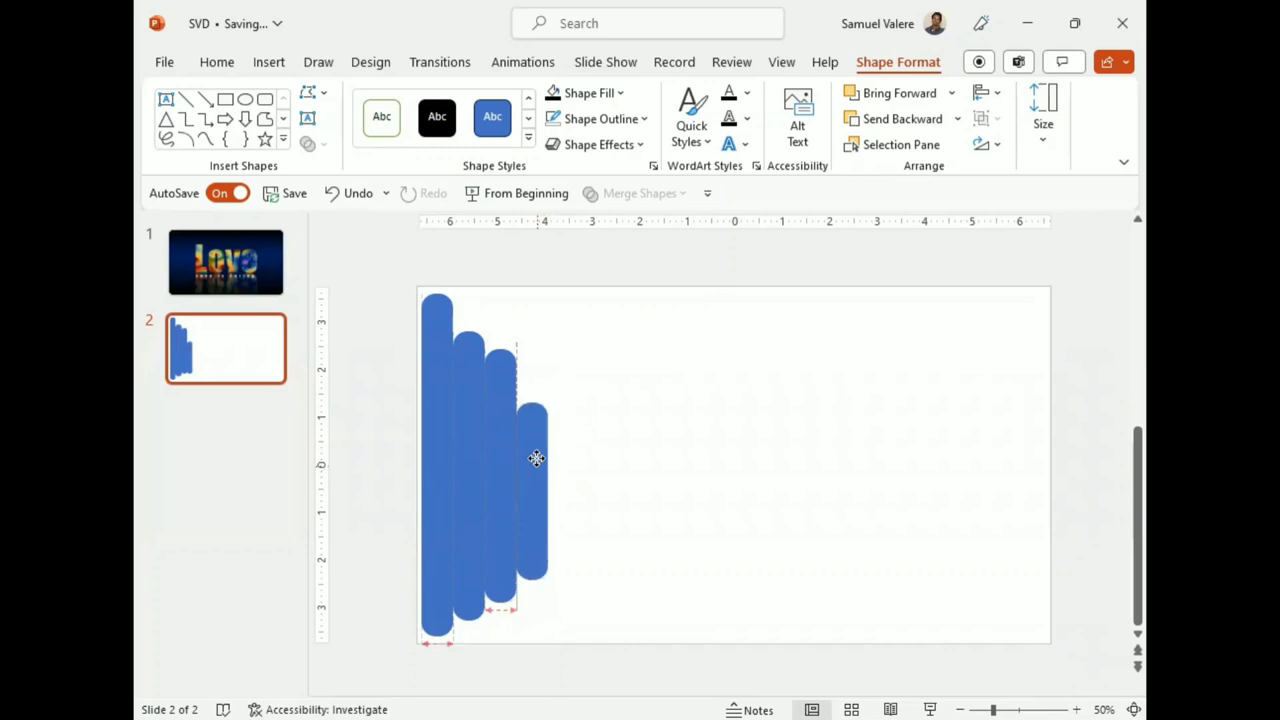
Shorten the third and fourth bars further and centre them on the slide's middle line
{"action": "left_click", "coordinate": [497, 403]}
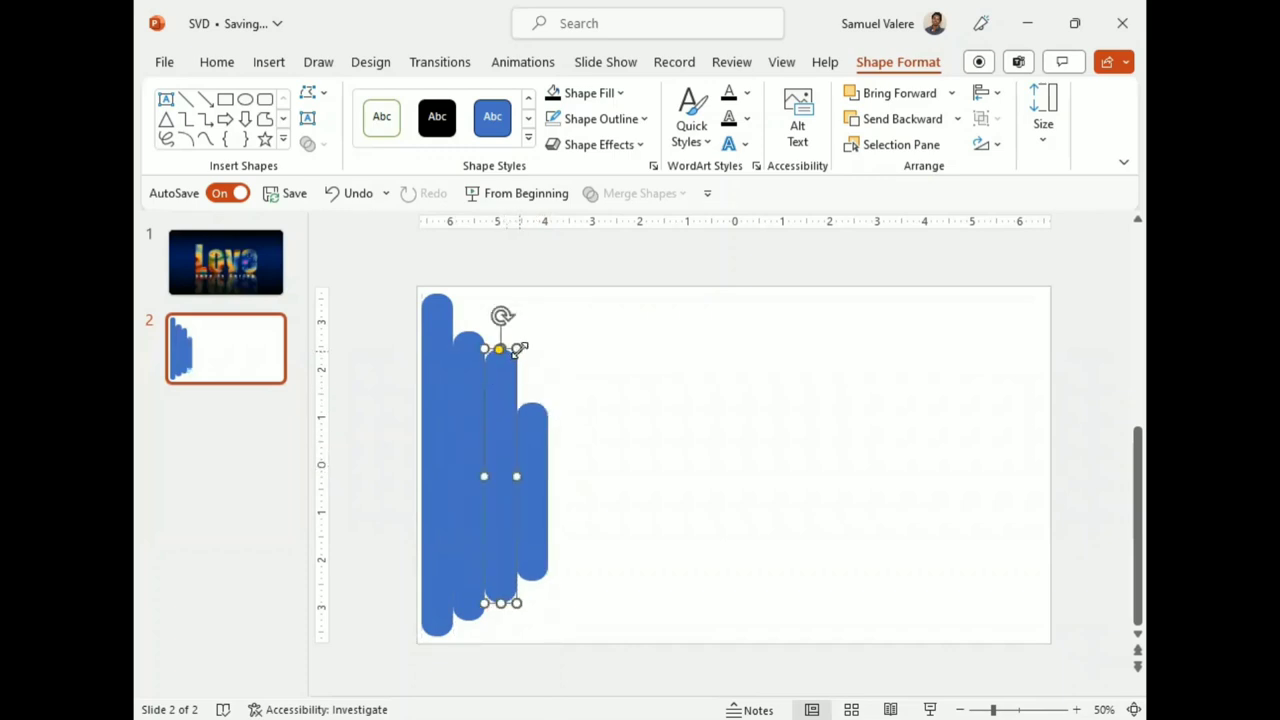
{"action": "left_click_drag", "start_coordinate": [517, 348], "coordinate": [513, 372]}
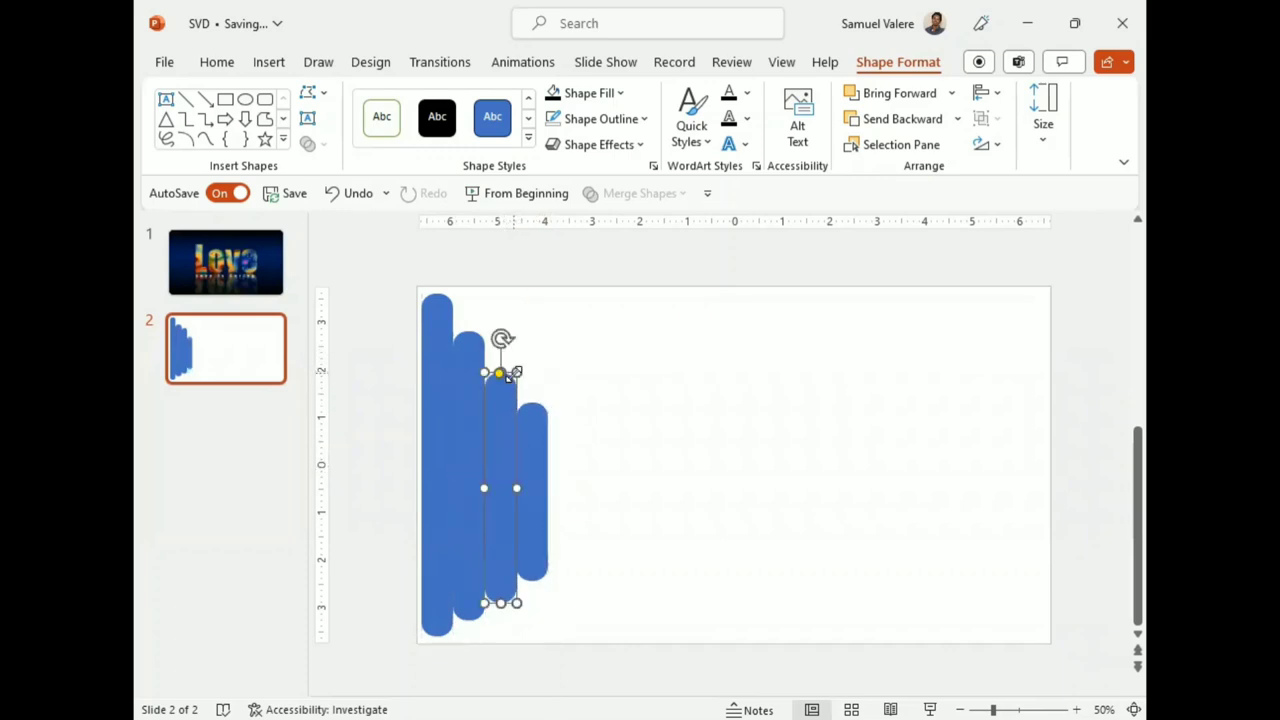
{"action": "left_click_drag", "start_coordinate": [505, 458], "coordinate": [507, 444]}
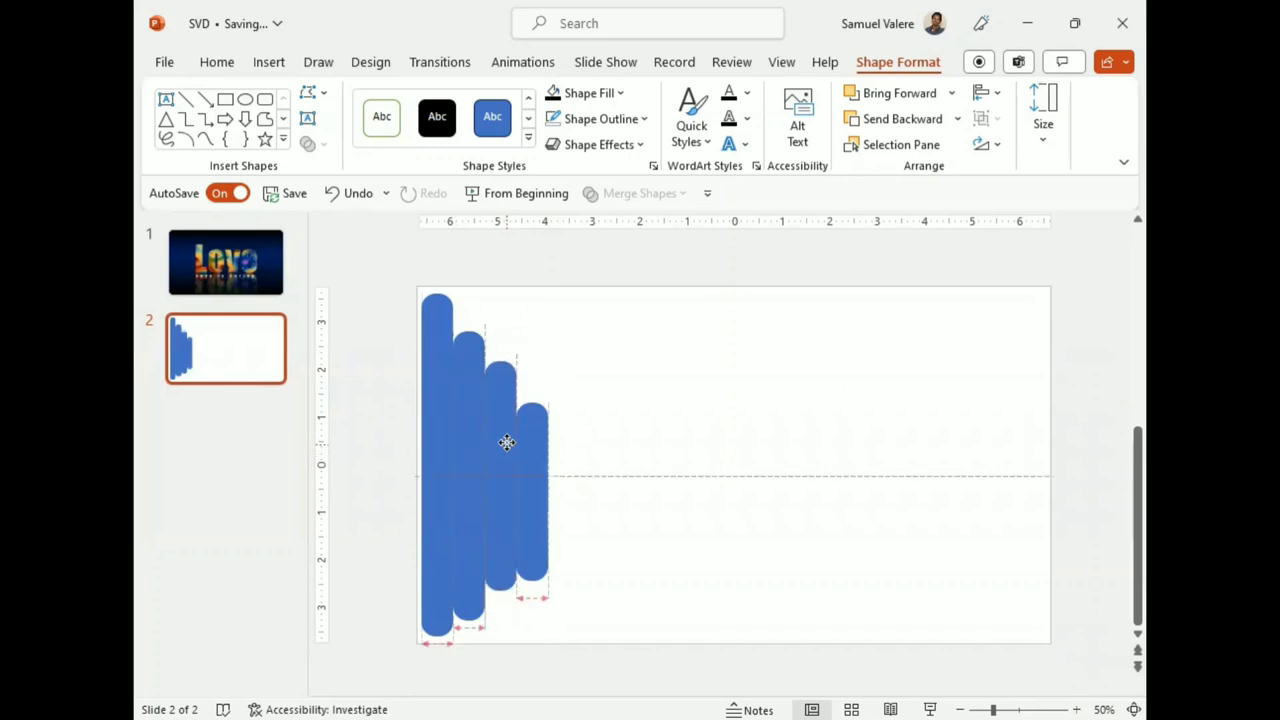
{"action": "left_click", "coordinate": [528, 463]}
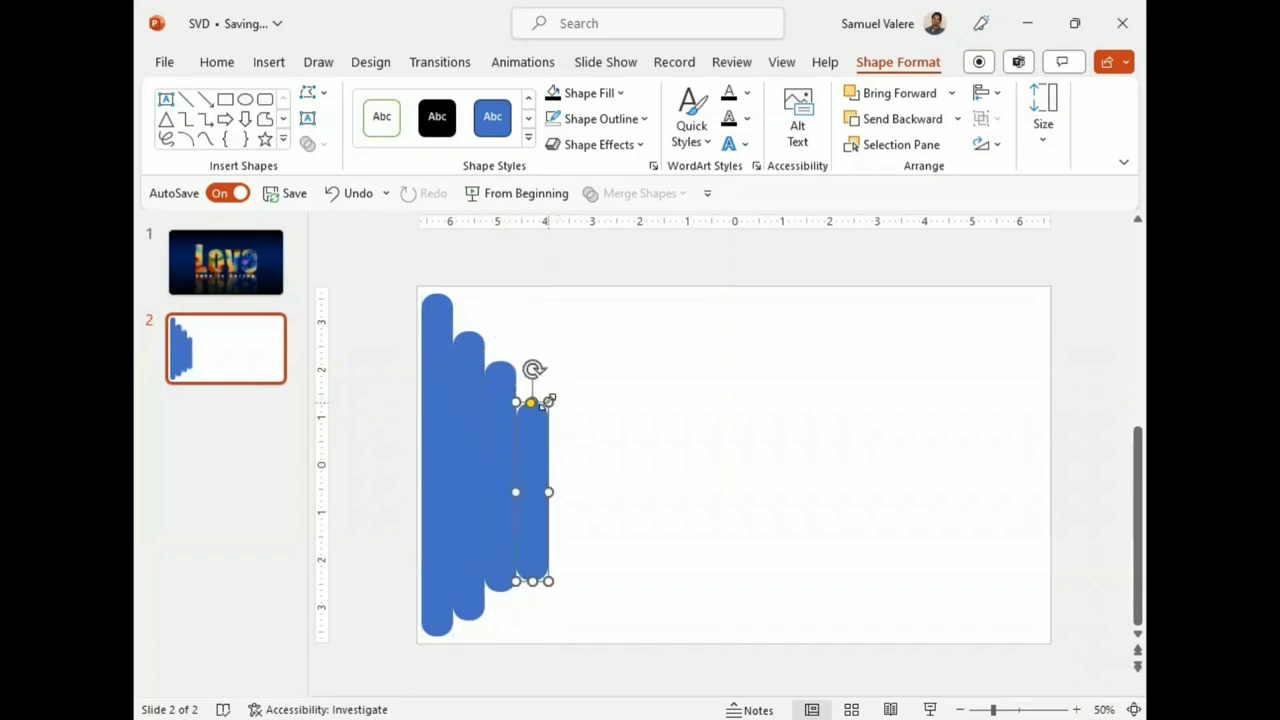
{"action": "left_click_drag", "start_coordinate": [532, 401], "coordinate": [540, 425]}
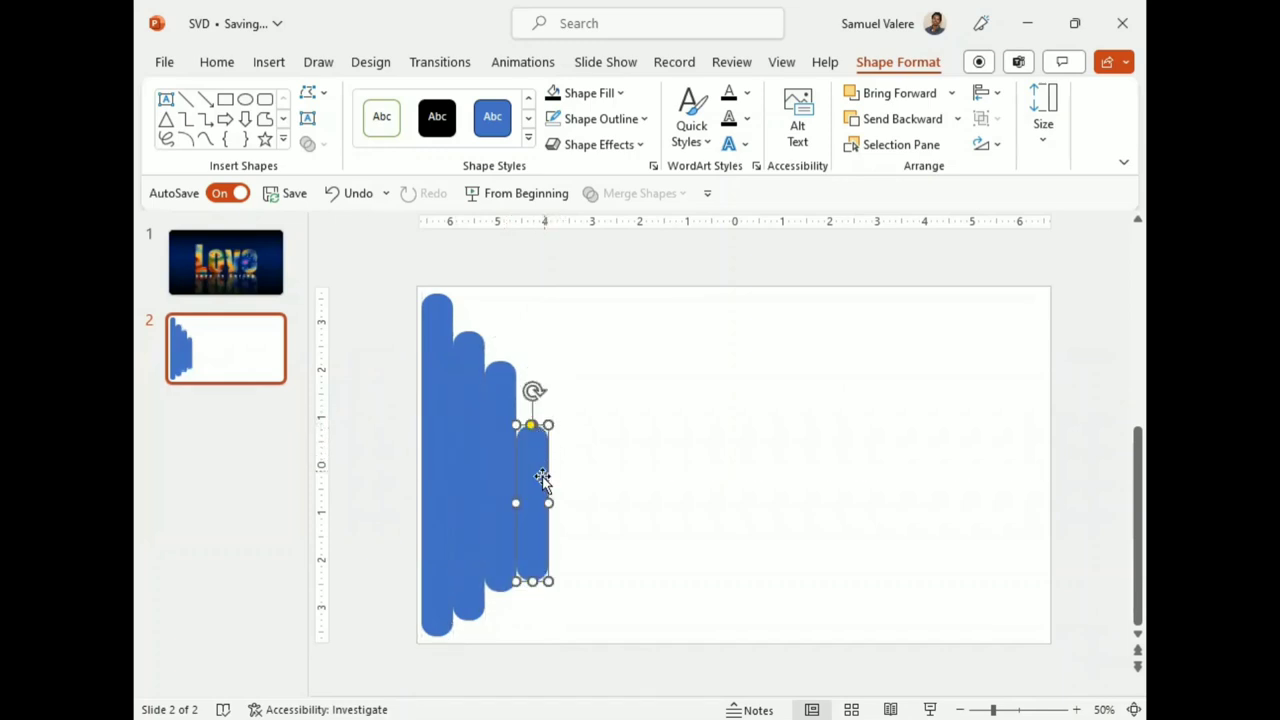
{"action": "left_click_drag", "start_coordinate": [535, 478], "coordinate": [537, 449]}
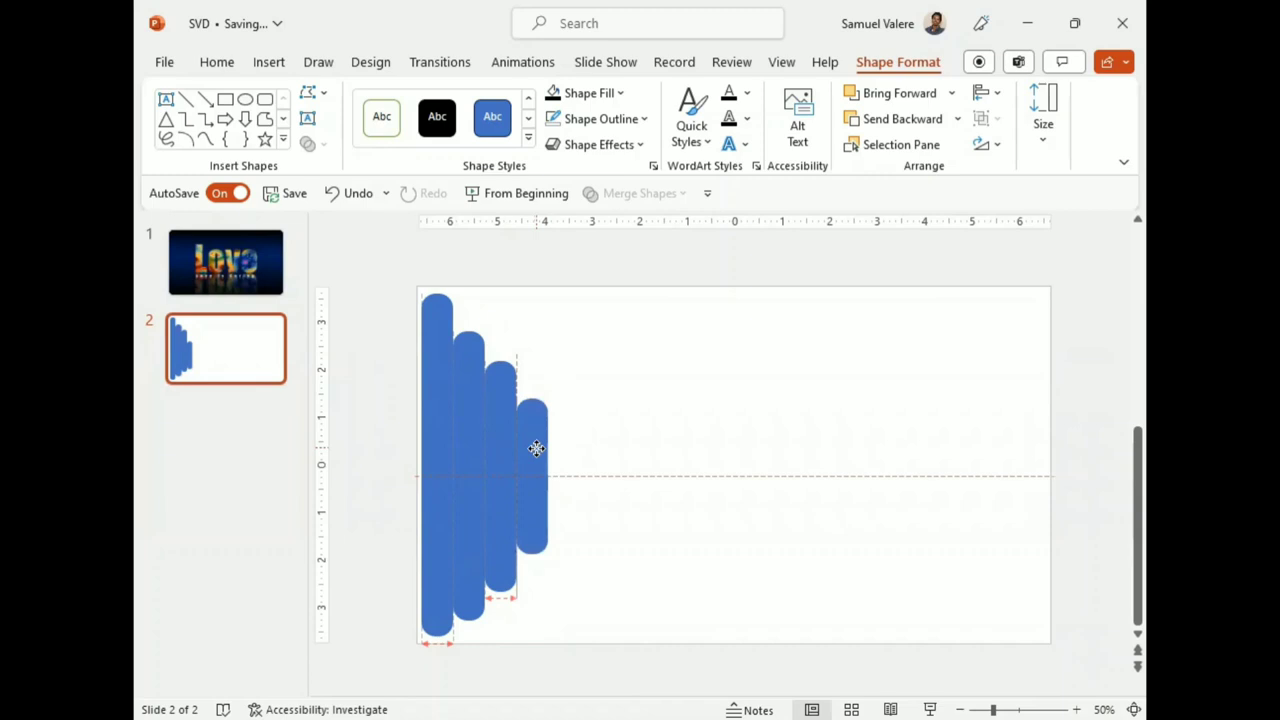
{"action": "left_click_drag", "start_coordinate": [536, 448], "coordinate": [536, 448]}
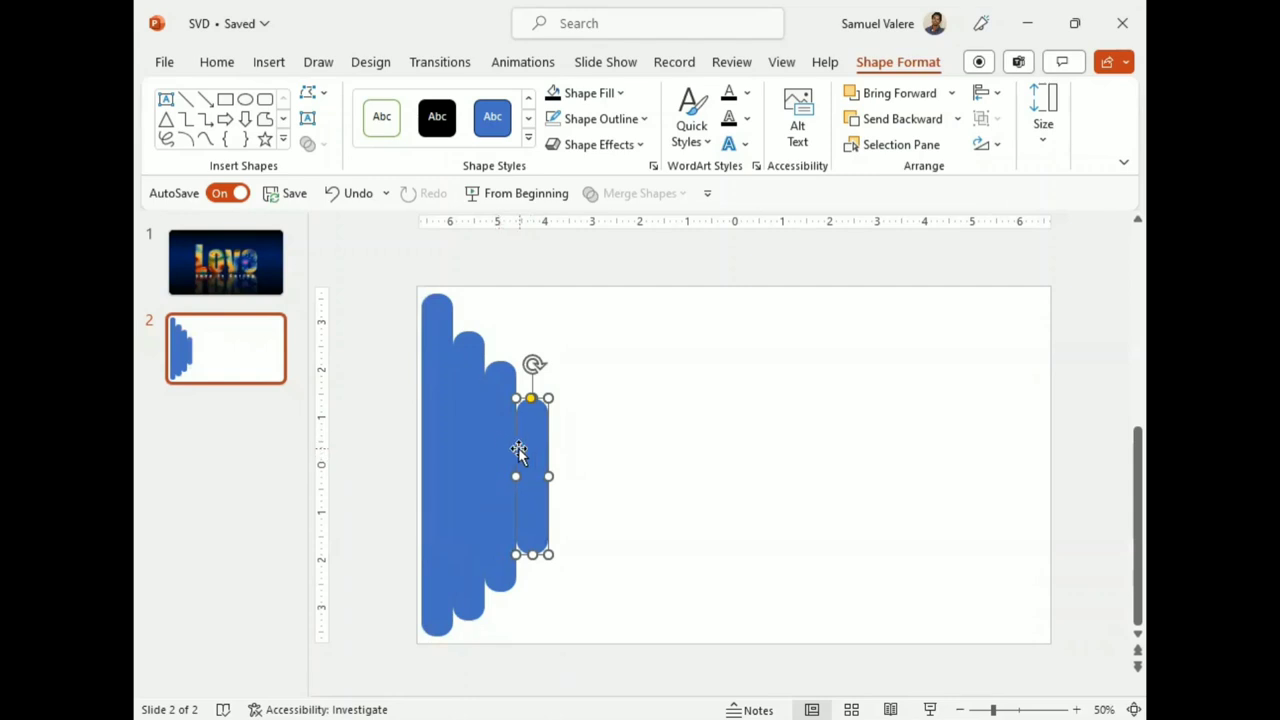
Select the four bars and place a copy of the set right after the originals
{"action": "left_click", "coordinate": [497, 444], "text": "shift"}
{"action": "left_click", "coordinate": [458, 437], "text": "shift"}
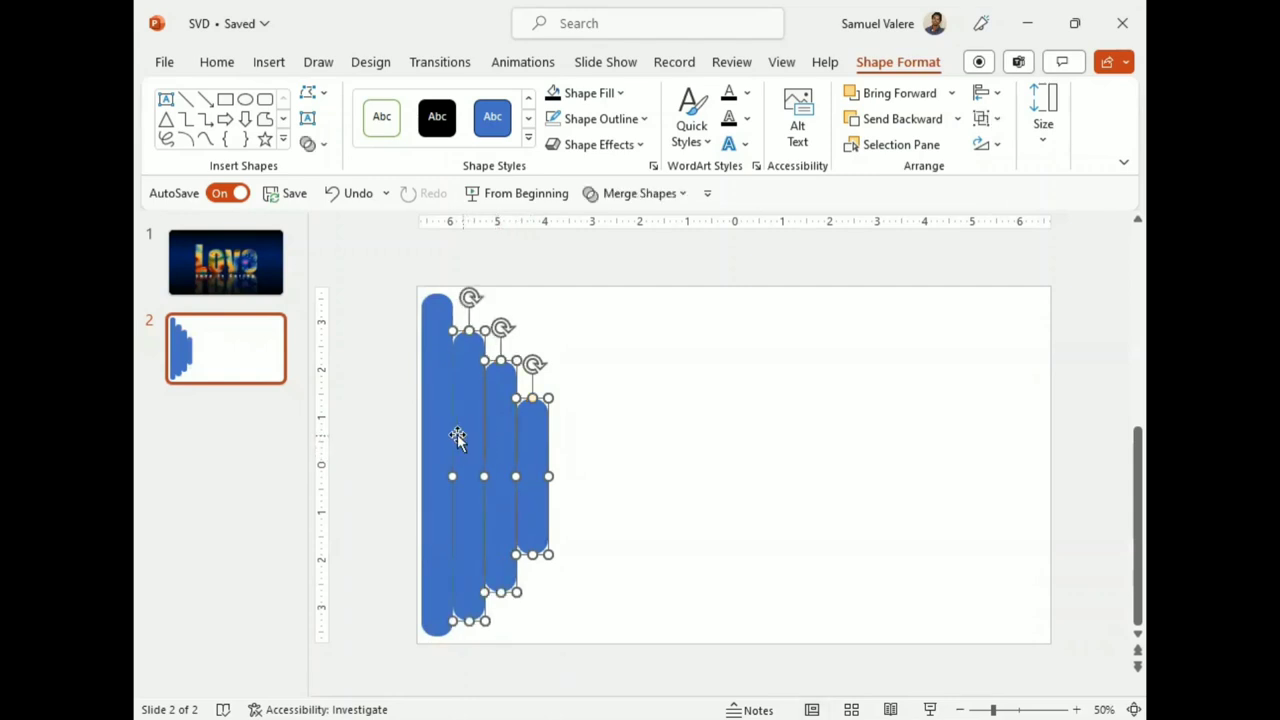
{"action": "left_click", "coordinate": [437, 430], "text": "shift"}
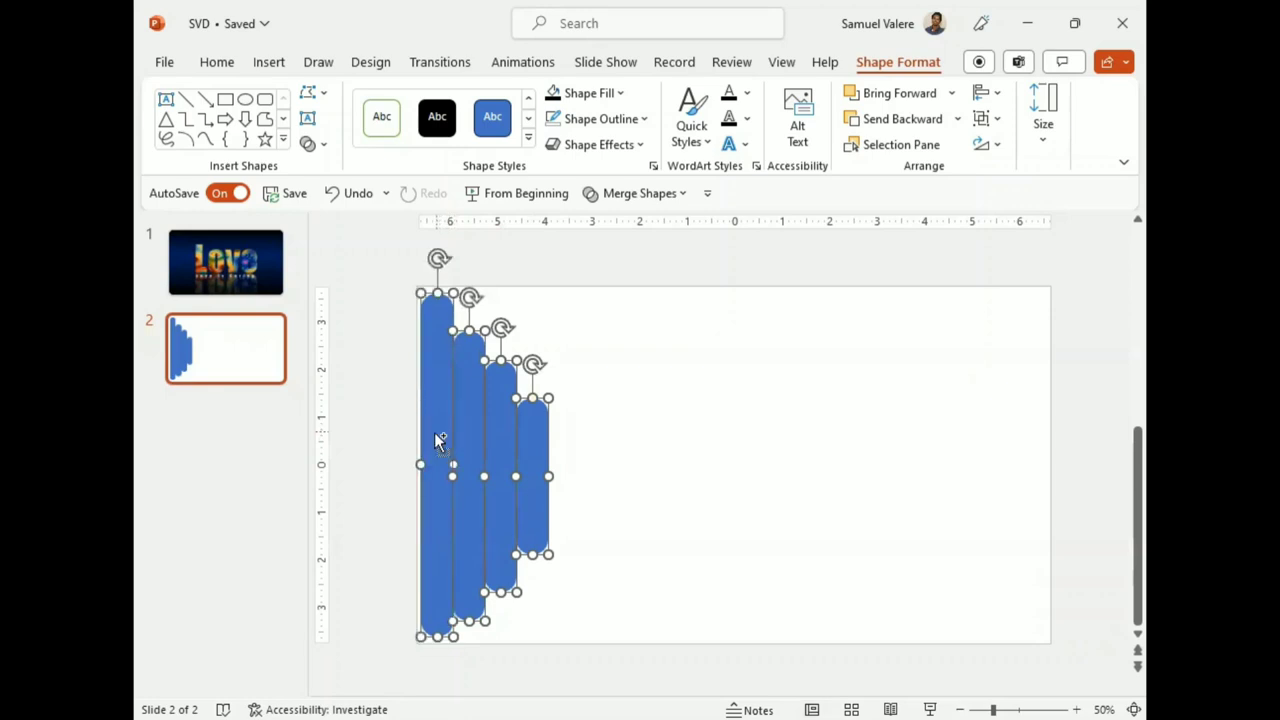
{"action": "key", "text": "ctrl+z"}
{"action": "left_click_drag", "start_coordinate": [437, 440], "coordinate": [566, 434]}
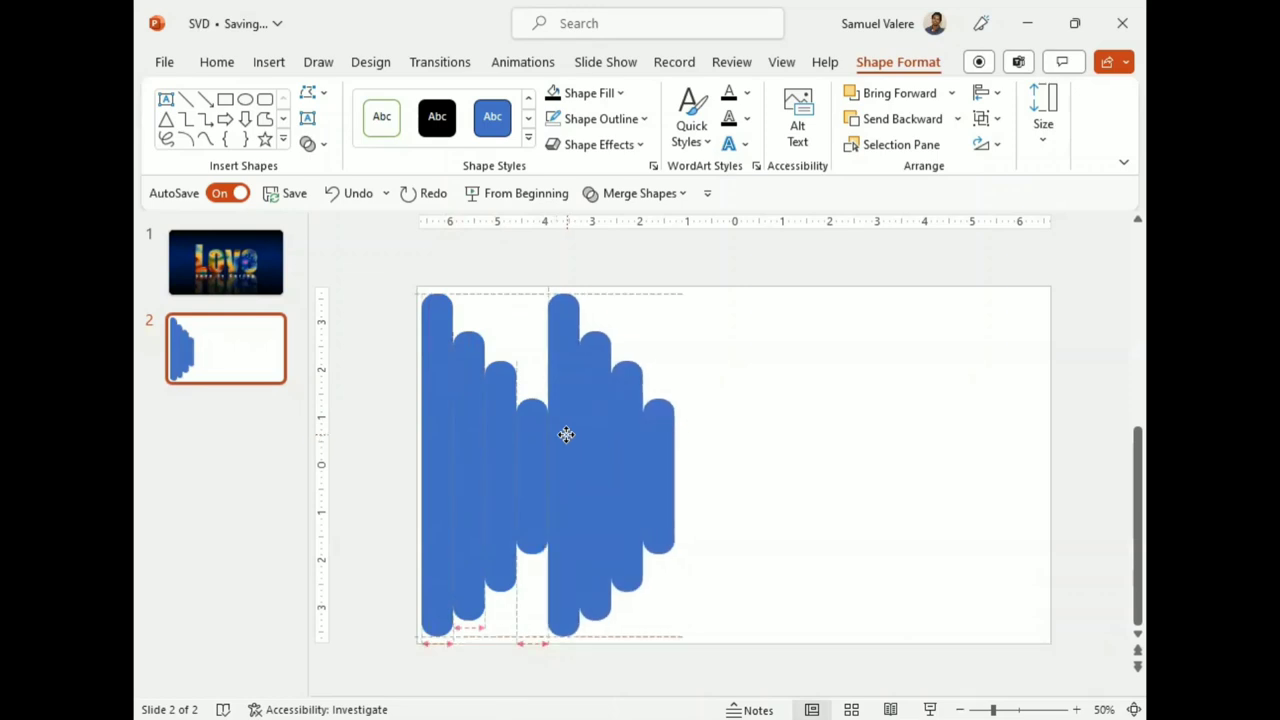
{"action": "left_click_drag", "start_coordinate": [566, 434], "coordinate": [566, 436]}
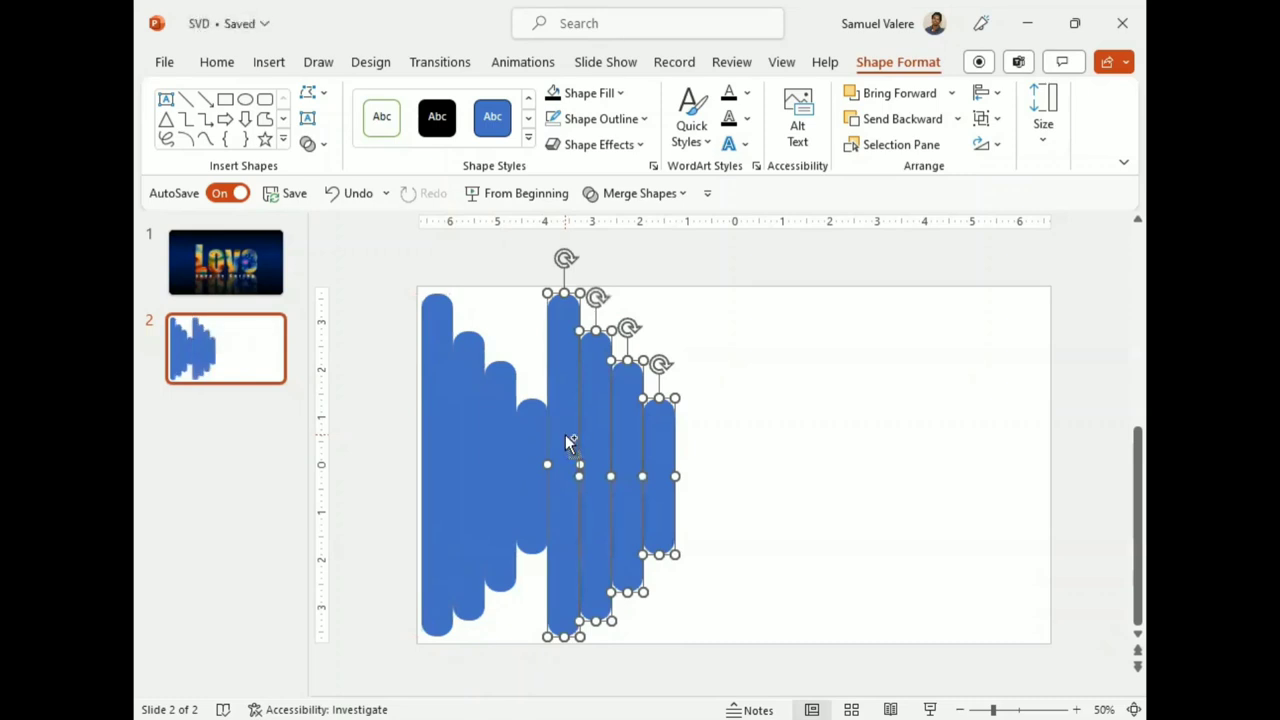
Duplicate the four-bar set three more times to fill the slide width, then deselect
{"action": "key", "text": "ctrl+d"}
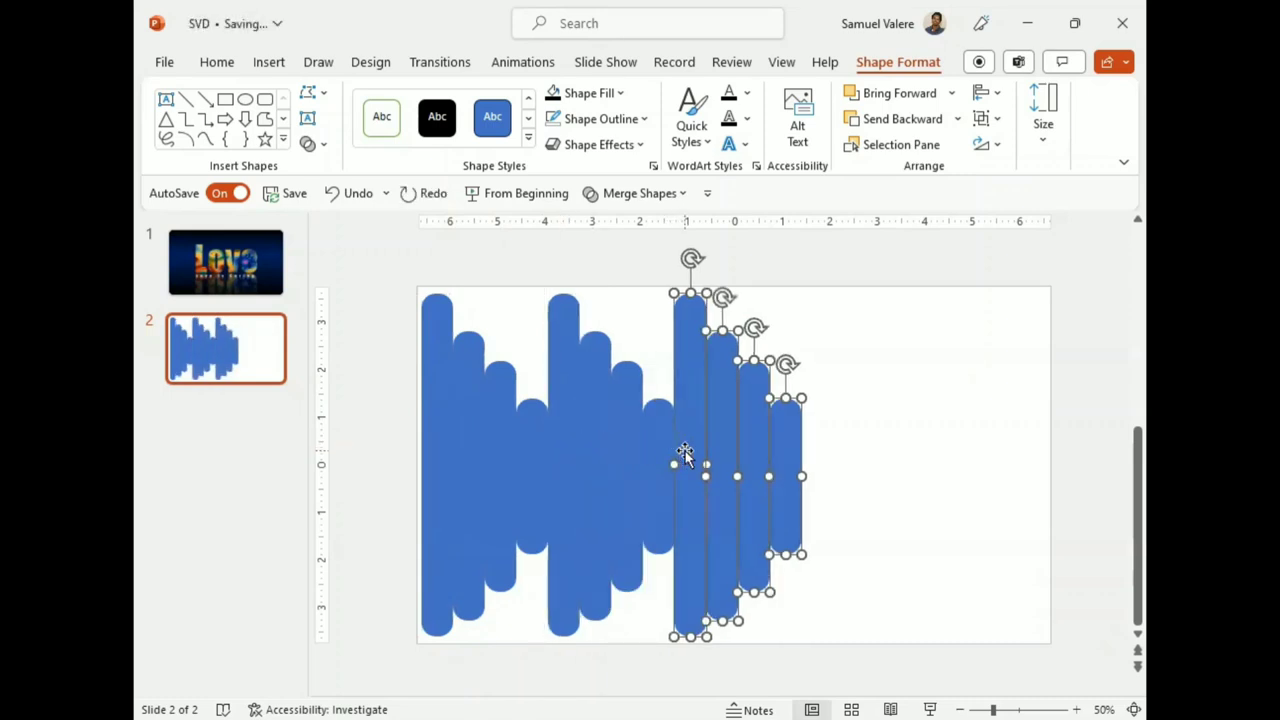
{"action": "mouse_move", "coordinate": [690, 452]}
{"action": "left_mouse_down"}
{"action": "mouse_move", "coordinate": [703, 450]}
{"action": "mouse_move", "coordinate": [692, 449]}
{"action": "left_mouse_up"}
{"action": "key", "text": "ctrl+d"}
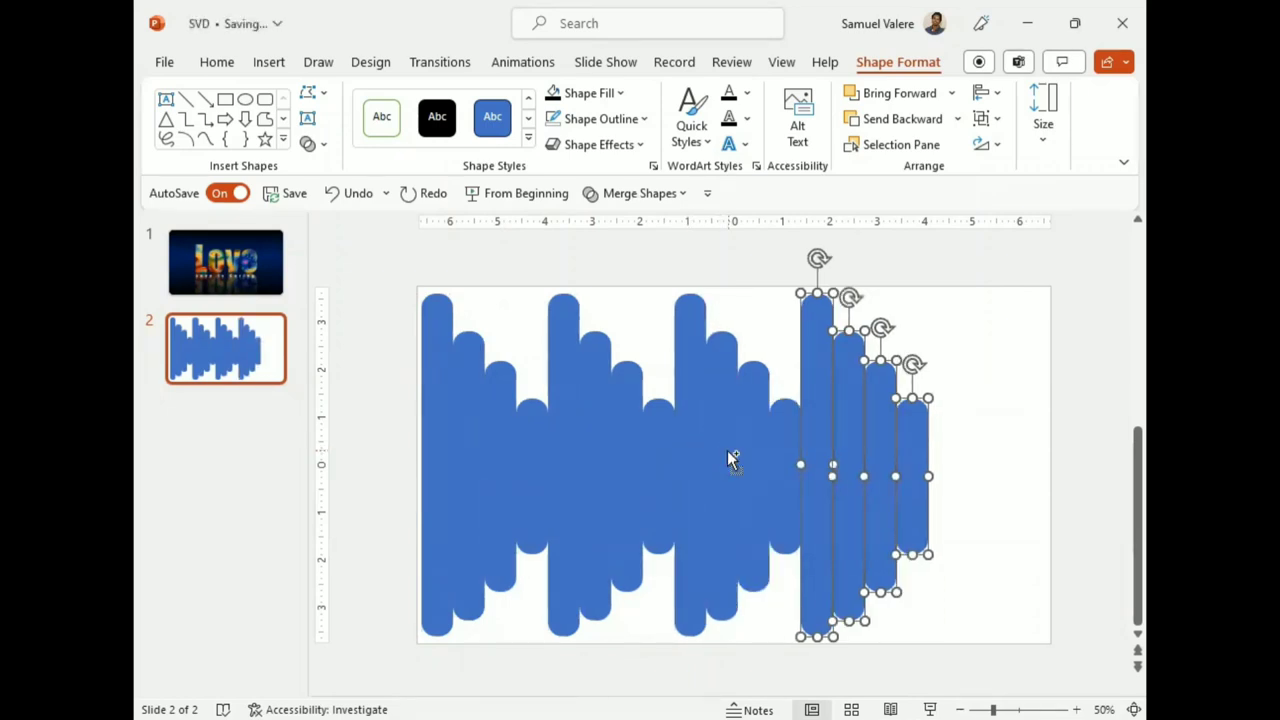
{"action": "key", "text": "ctrl+d"}
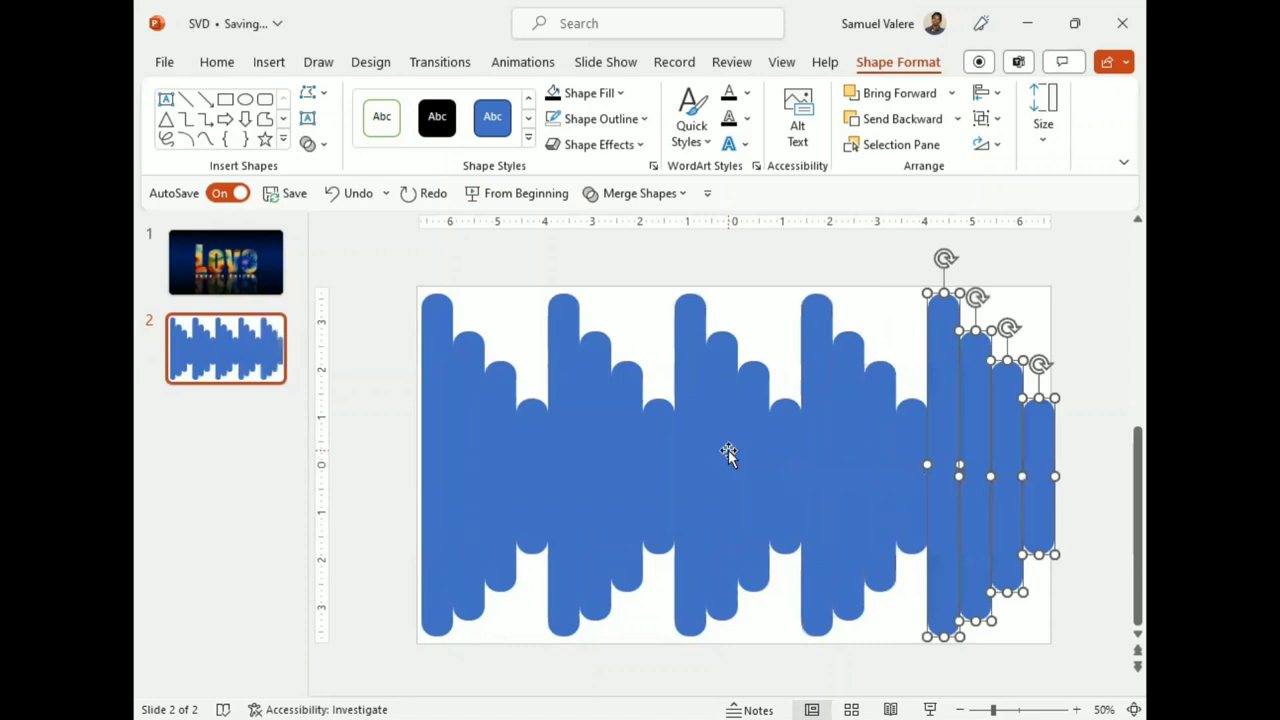
{"action": "left_click", "coordinate": [1079, 472]}
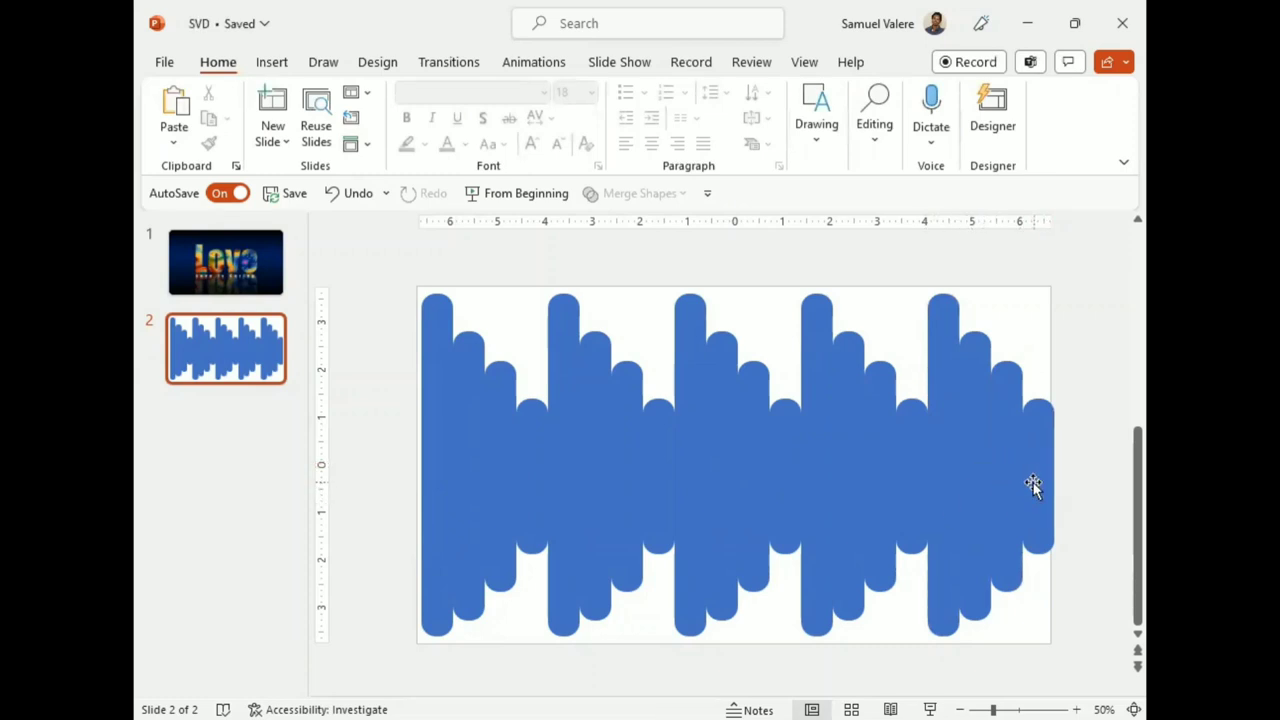
Replace the short rightmost bar with a copy of a tall bar at the slide's right edge
{"action": "key", "text": "ctrl+z"}
{"action": "key", "text": "Delete"}
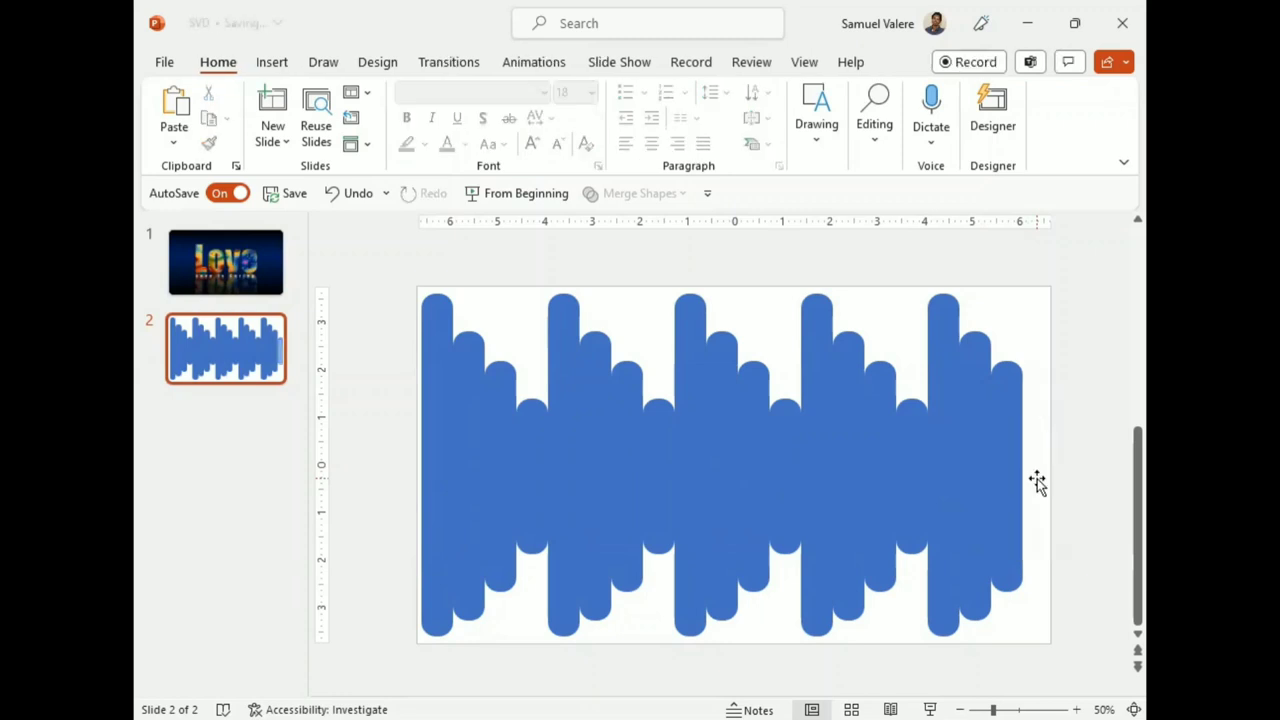
{"action": "key", "text": "ctrl+z"}
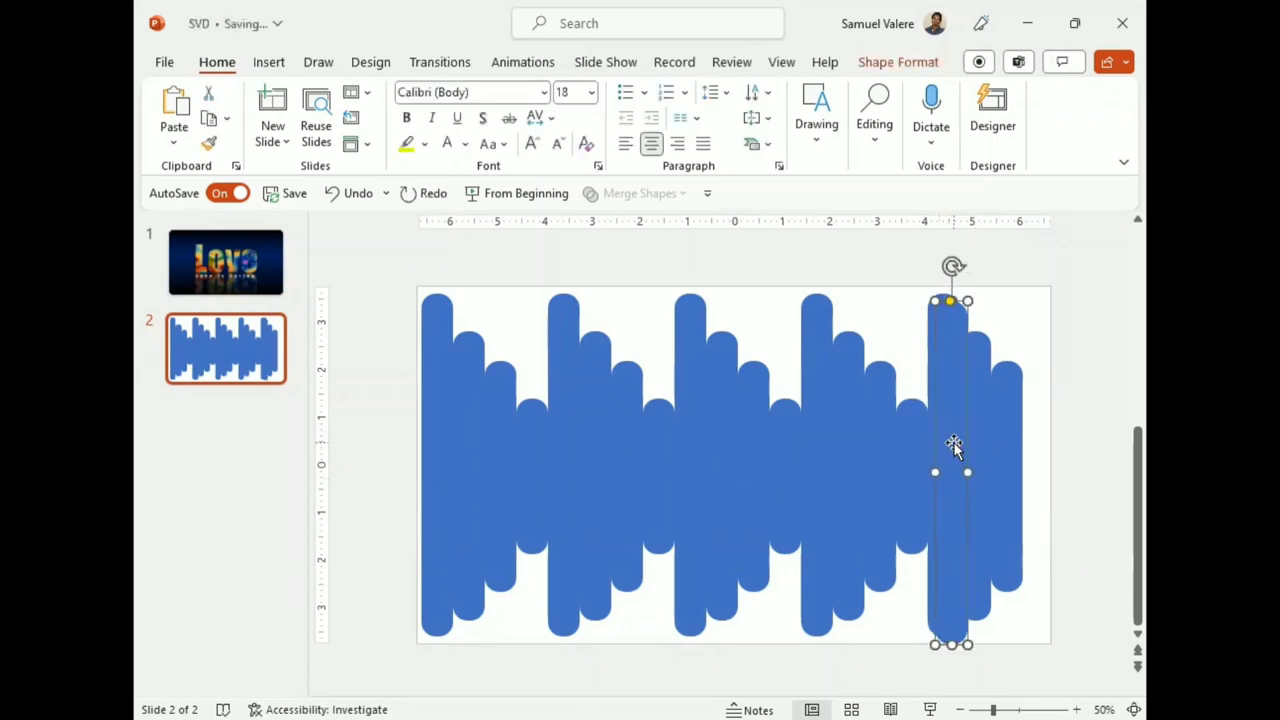
{"action": "left_click_drag", "start_coordinate": [951, 450], "coordinate": [1039, 448]}
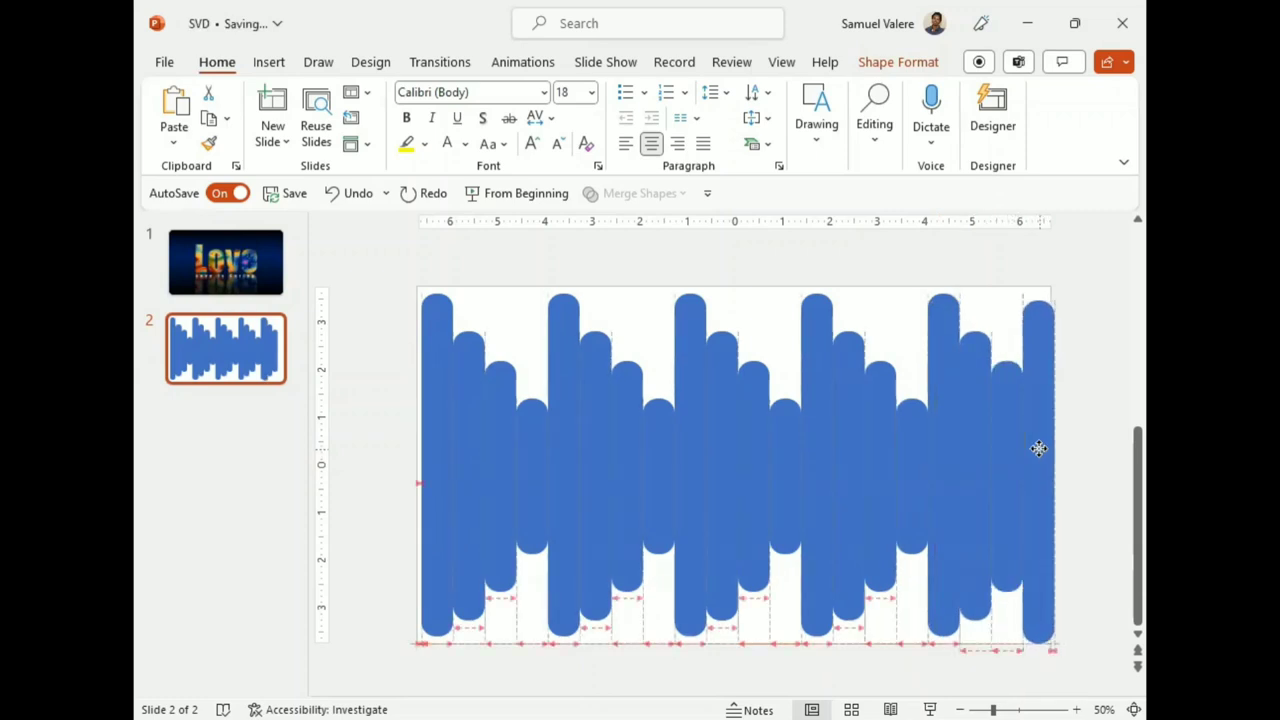
{"action": "left_click_drag", "start_coordinate": [1039, 448], "coordinate": [1039, 450]}
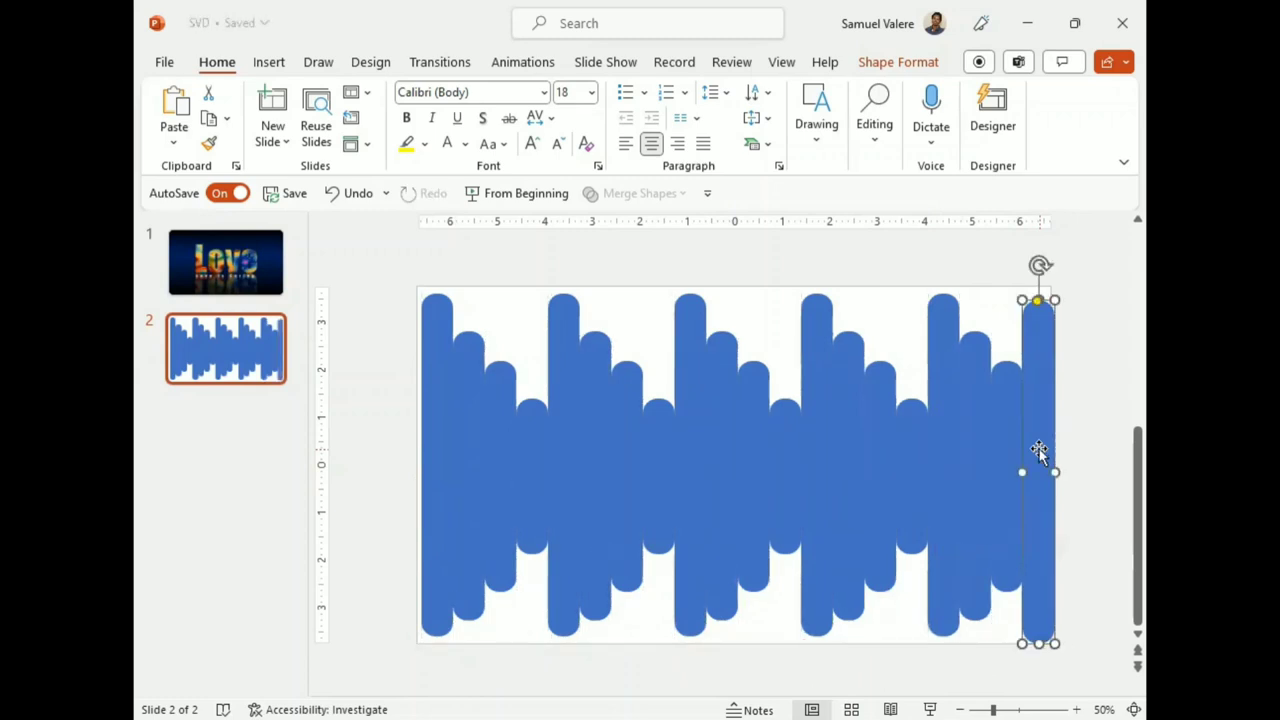
Select every waveform bar from right to left and nudge the whole set slightly left
{"action": "left_click", "coordinate": [1008, 450], "text": "shift"}
{"action": "left_click", "coordinate": [979, 433], "text": "shift"}
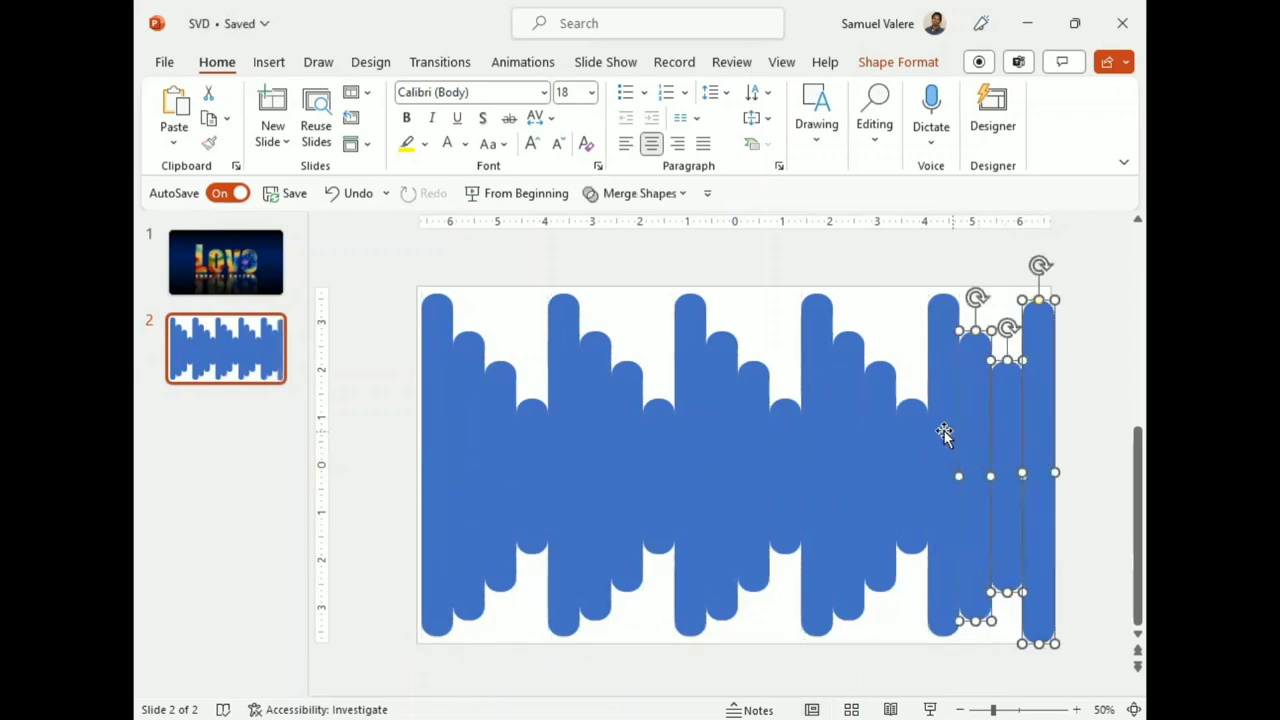
{"action": "left_click", "coordinate": [938, 440], "text": "shift"}
{"action": "left_click", "coordinate": [912, 450], "text": "shift"}
{"action": "left_click", "coordinate": [882, 456], "text": "shift"}
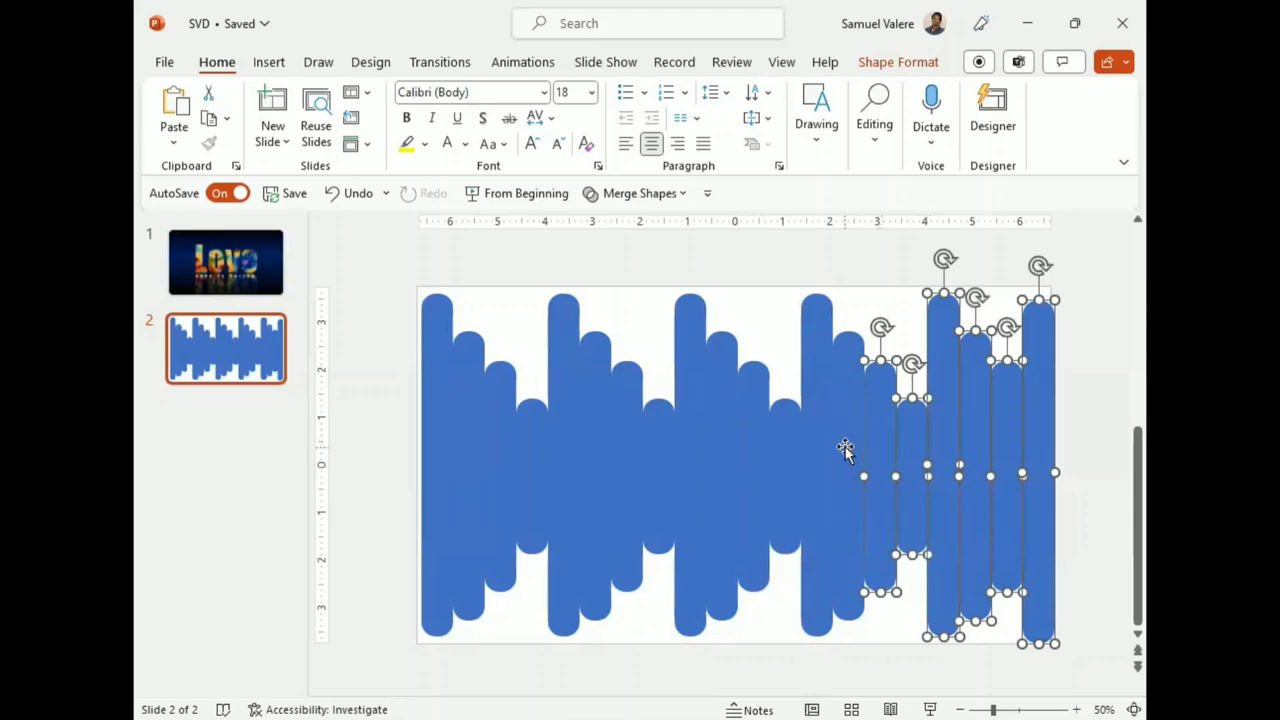
{"action": "left_click", "coordinate": [846, 450], "text": "shift"}
{"action": "left_click", "coordinate": [817, 452], "text": "shift"}
{"action": "left_click", "coordinate": [785, 464], "text": "shift"}
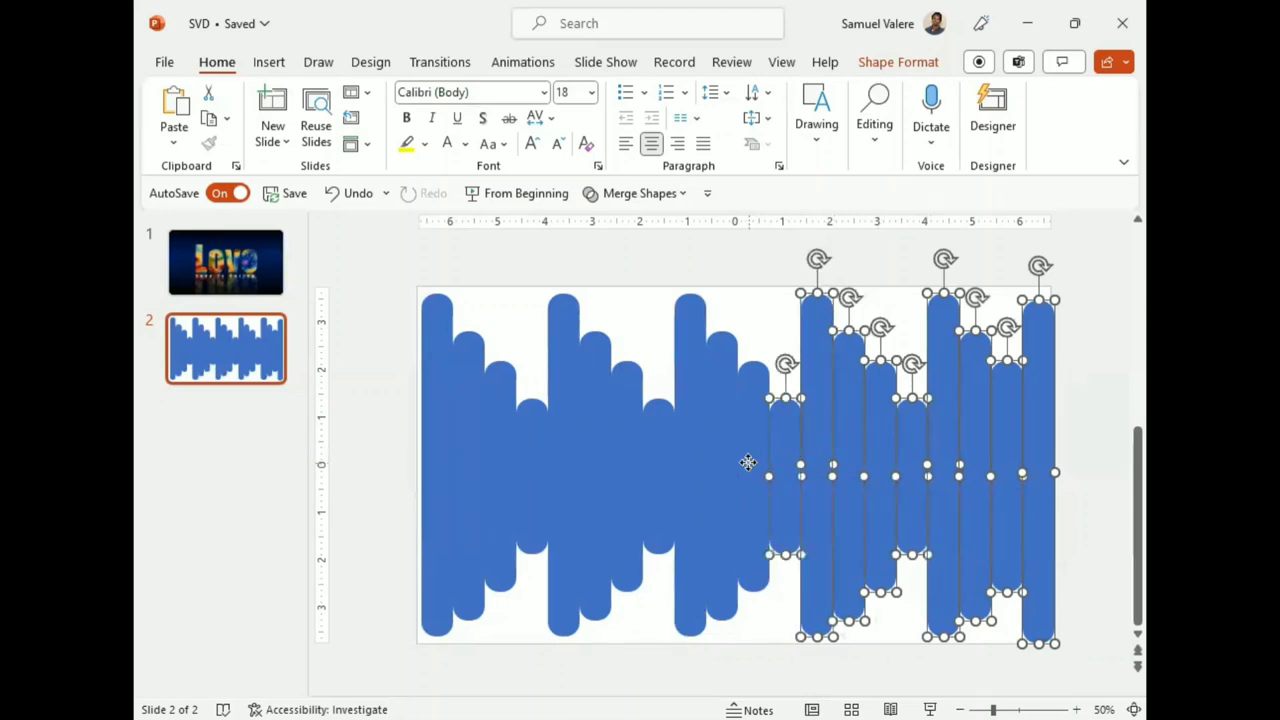
{"action": "left_click", "coordinate": [750, 463], "text": "shift"}
{"action": "left_click", "coordinate": [720, 463], "text": "shift"}
{"action": "left_click", "coordinate": [692, 463], "text": "shift"}
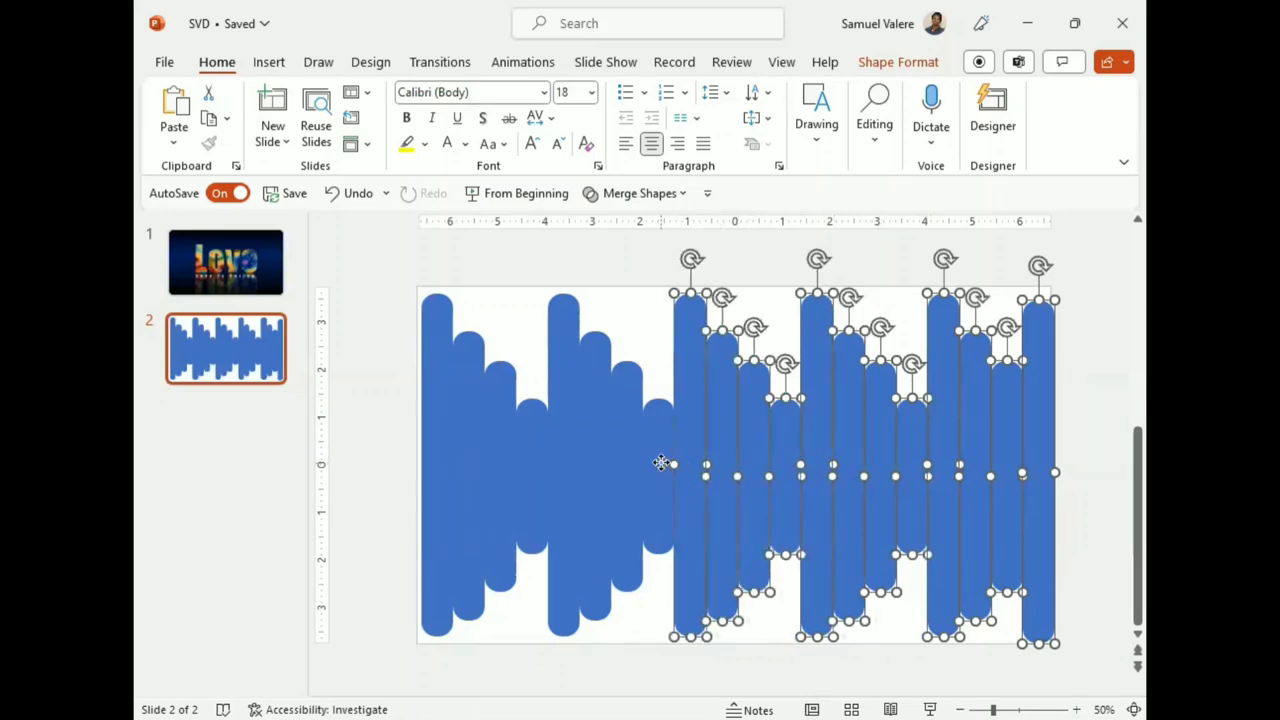
{"action": "left_click", "coordinate": [660, 463], "text": "shift"}
{"action": "left_click", "coordinate": [622, 463], "text": "shift"}
{"action": "left_click", "coordinate": [593, 463], "text": "shift"}
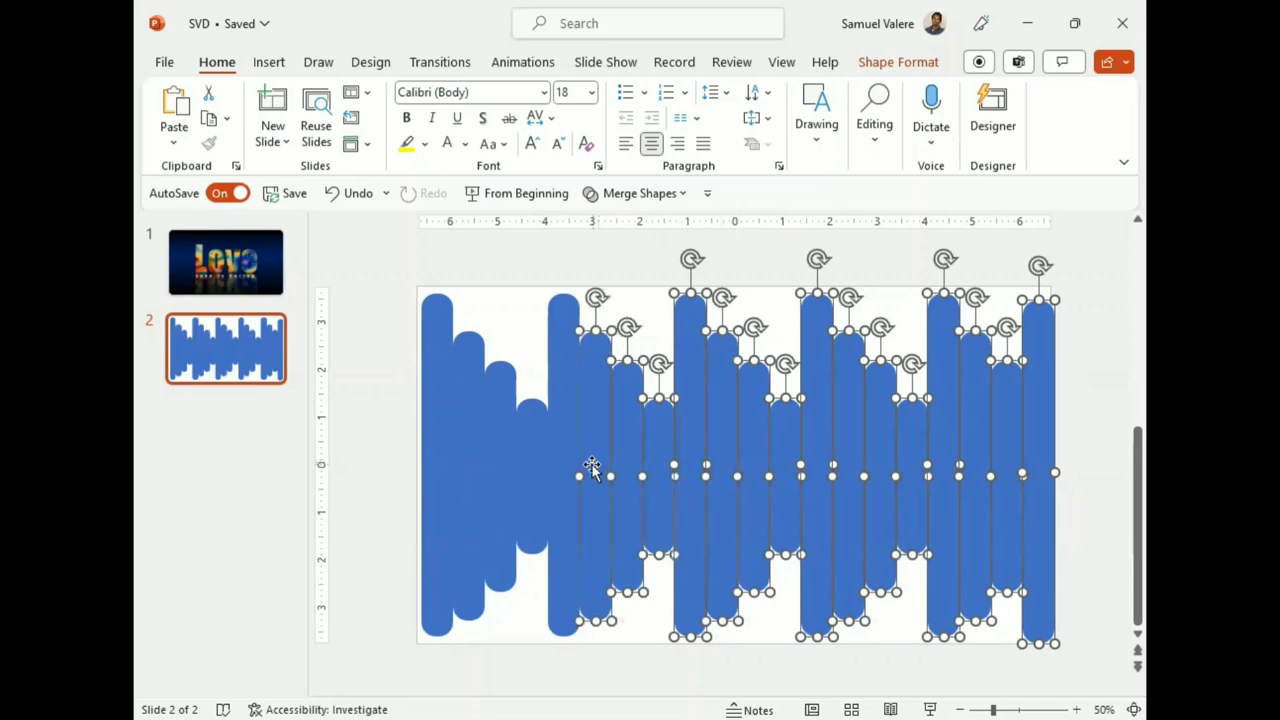
{"action": "left_click", "coordinate": [562, 463], "text": "shift"}
{"action": "left_click", "coordinate": [536, 463], "text": "shift"}
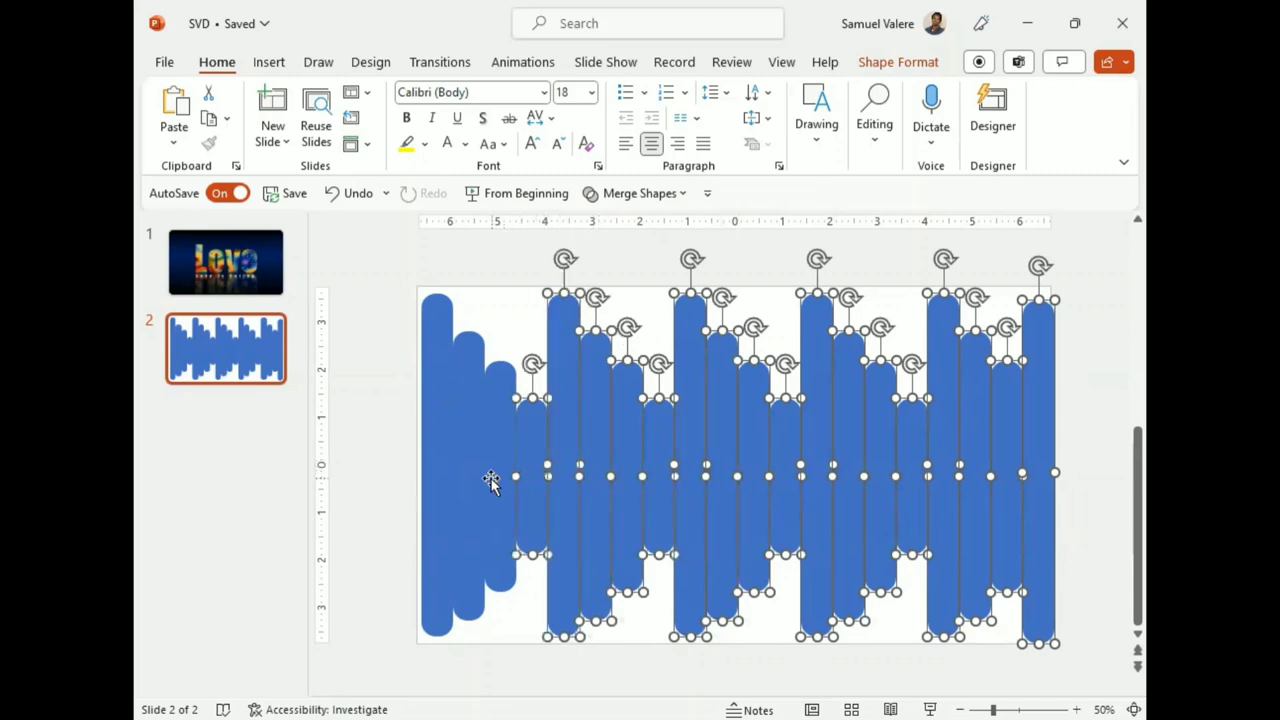
{"action": "left_click", "coordinate": [491, 482], "text": "shift"}
{"action": "left_click", "coordinate": [465, 495], "text": "shift"}
{"action": "left_click", "coordinate": [440, 492], "text": "shift"}
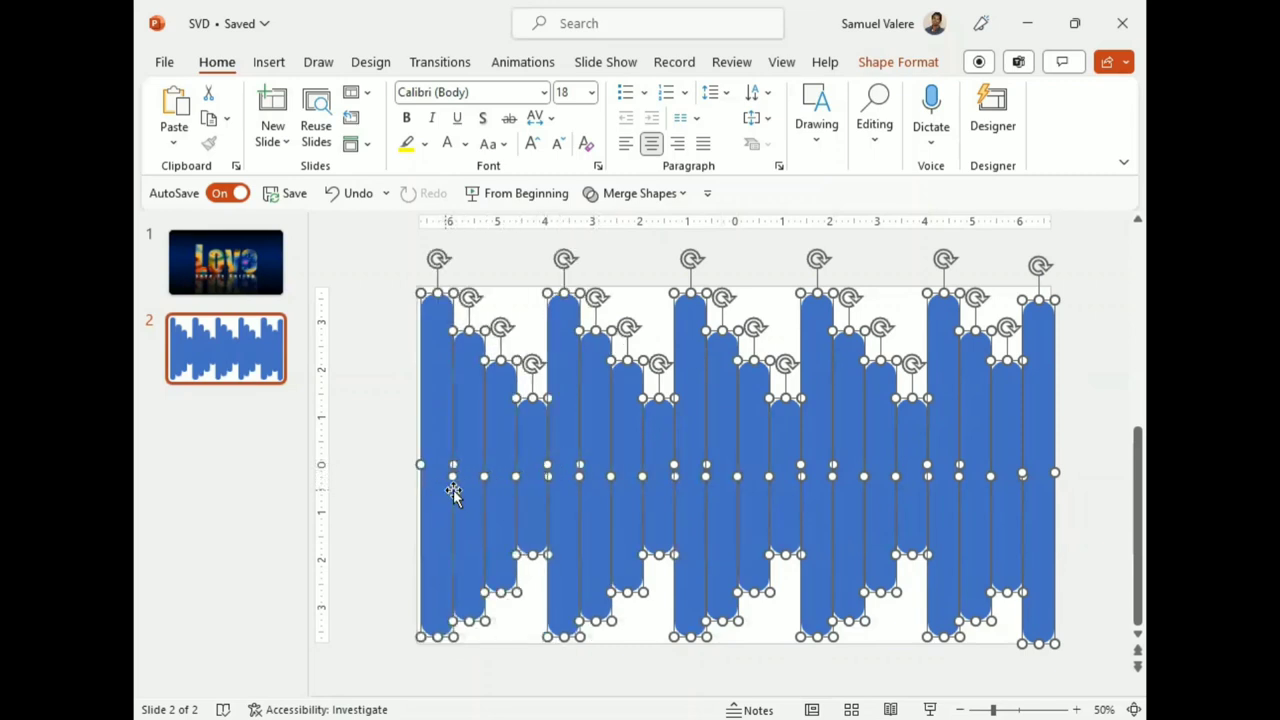
{"action": "key", "text": "ctrl+z"}
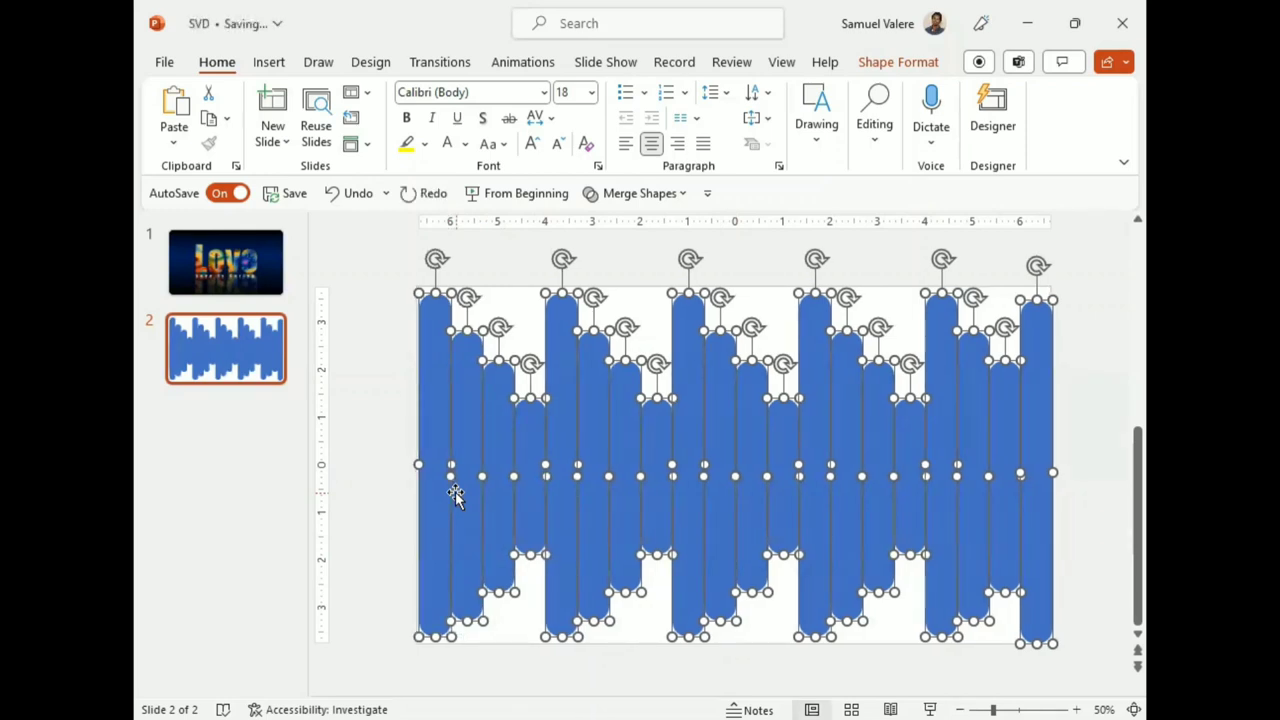
{"action": "key", "text": "ctrl+z"}
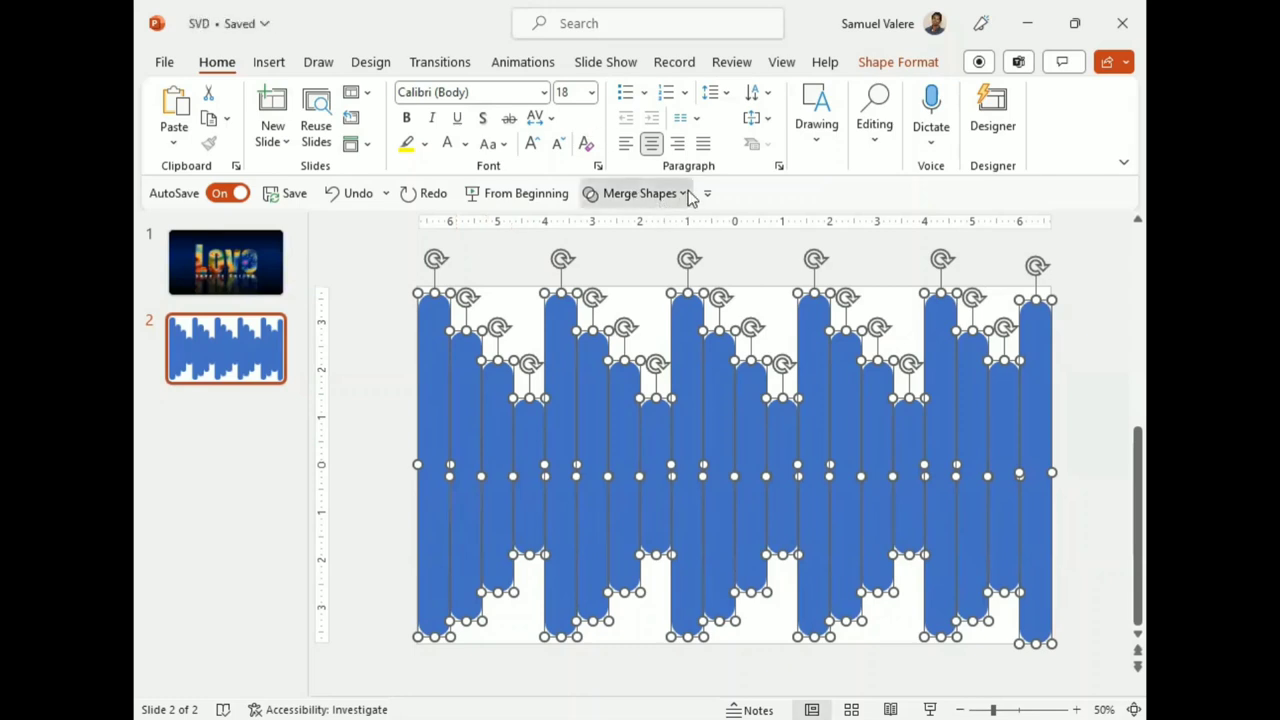
{"action": "left_click", "coordinate": [655, 196]}
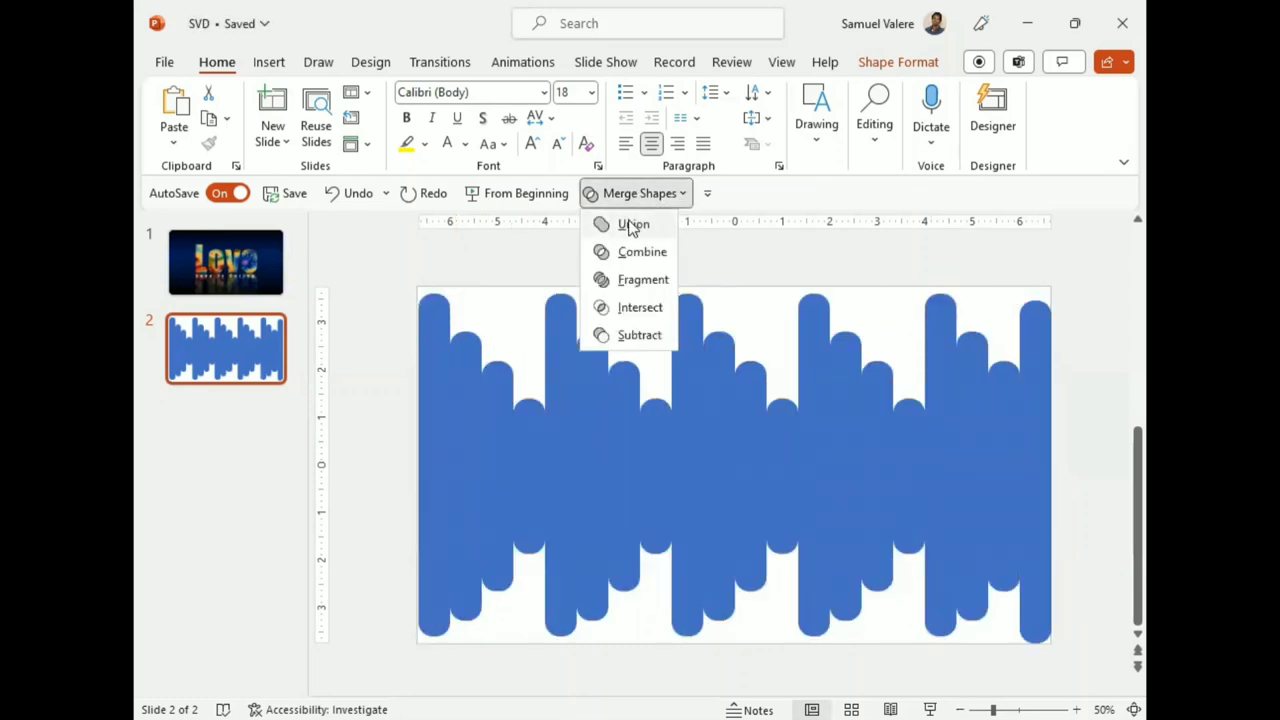
Union all bars into one shape and open its More Textures fill settings in Format Shape
{"action": "left_click", "coordinate": [626, 226]}
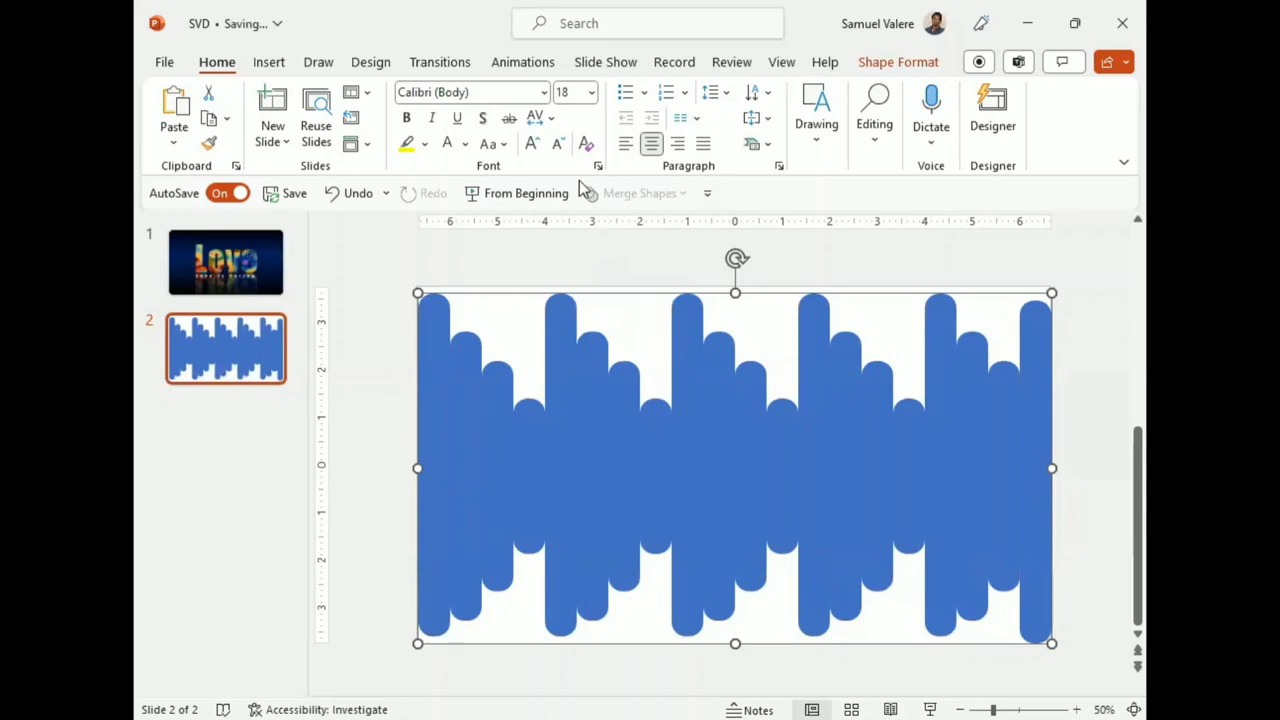
{"action": "left_click", "coordinate": [884, 64]}
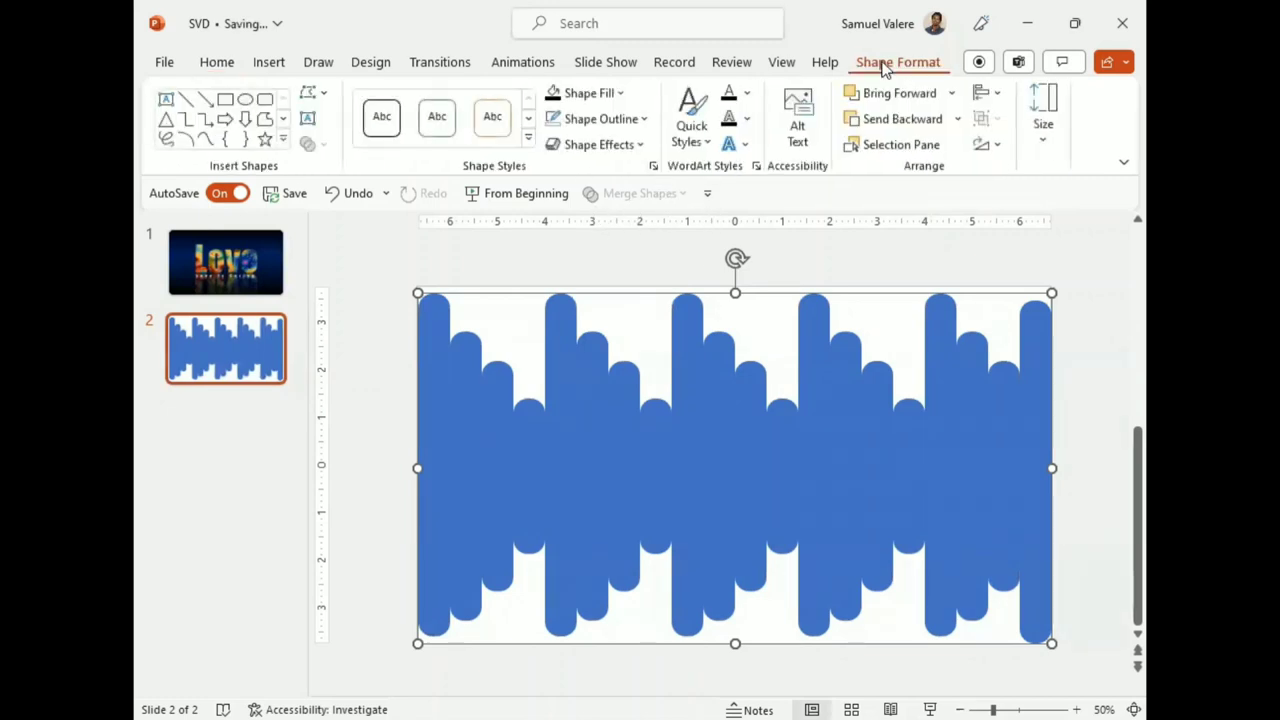
{"action": "left_click", "coordinate": [620, 93]}
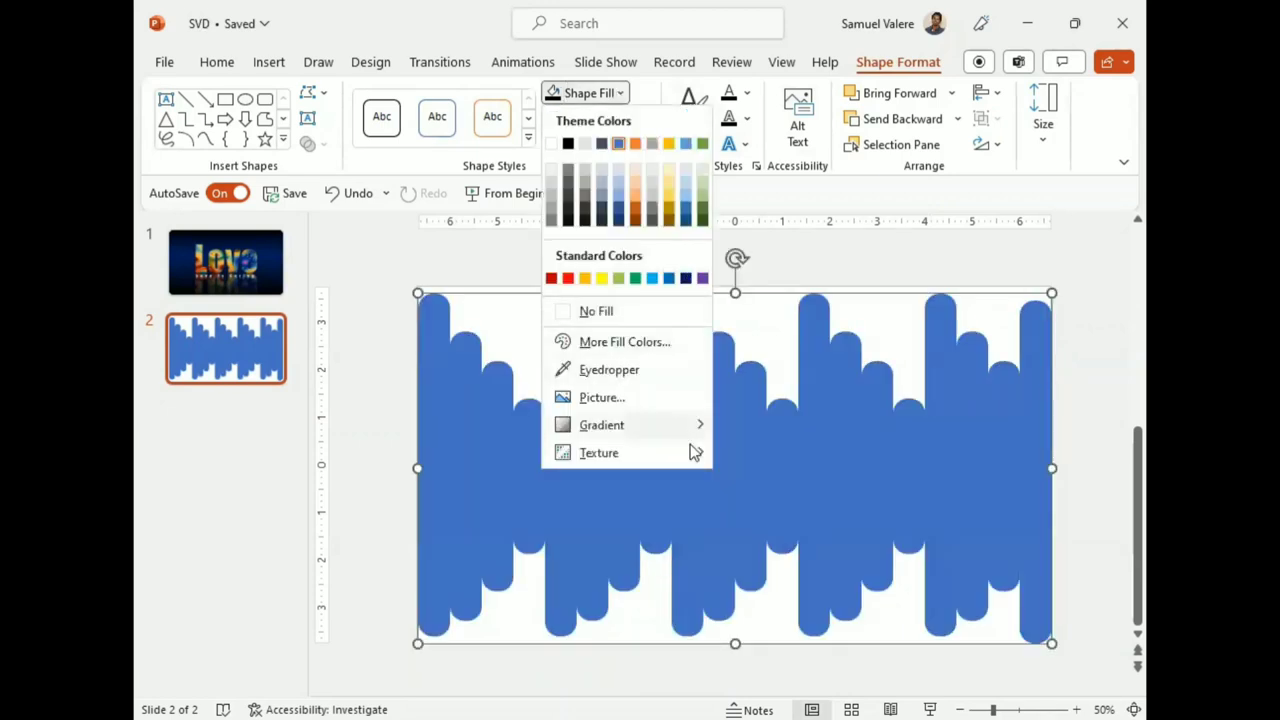
{"action": "left_click", "coordinate": [697, 455]}
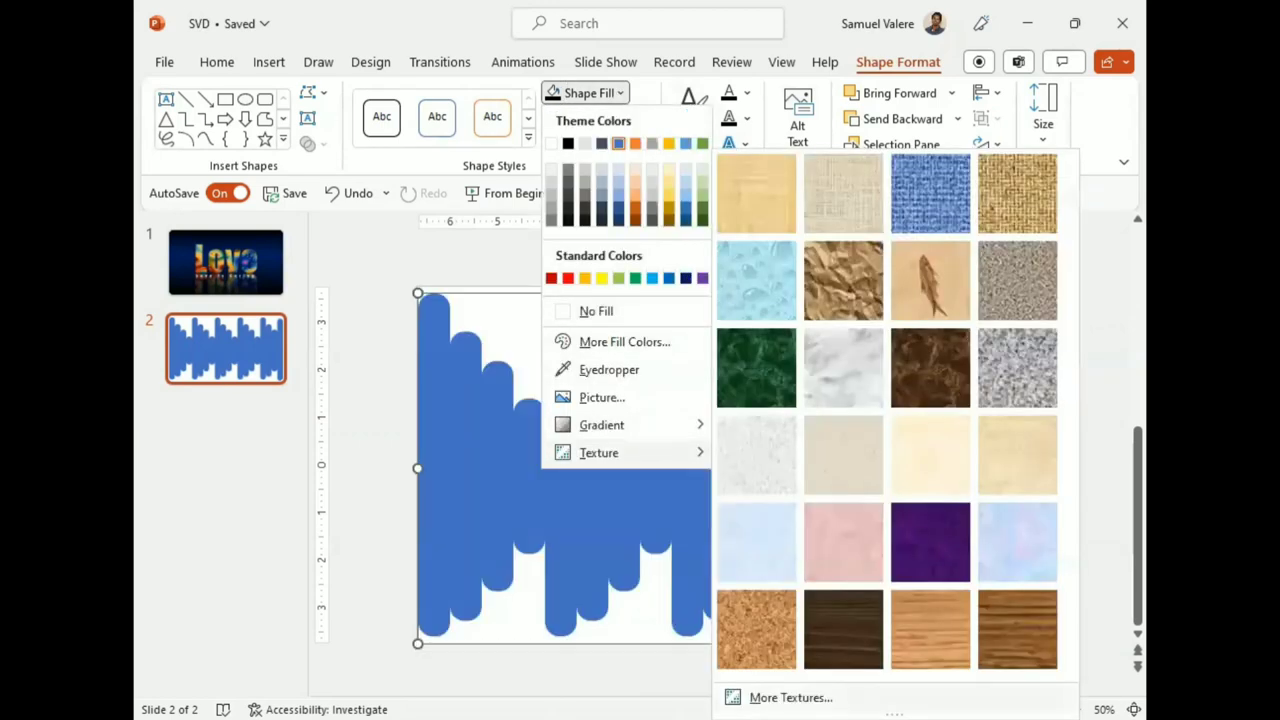
{"action": "left_click", "coordinate": [790, 697]}
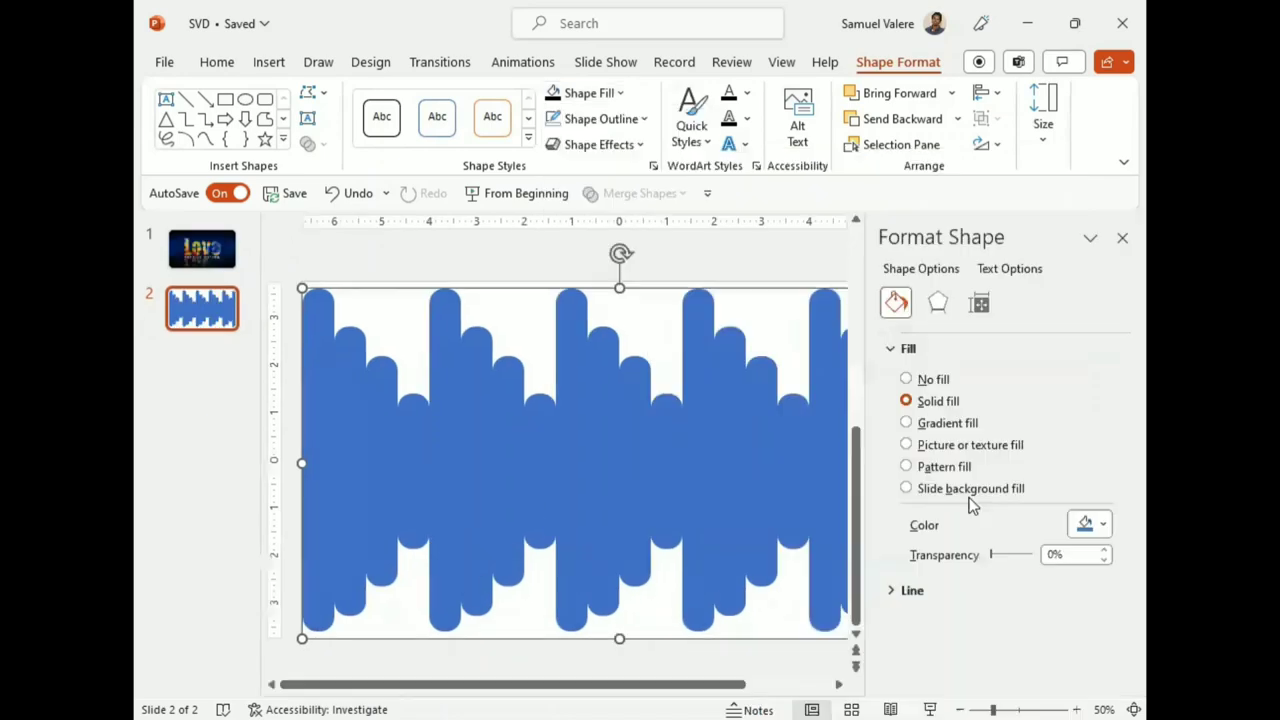
Switch the shape to picture fill and search online pictures for 'Forest'
{"action": "left_click", "coordinate": [906, 445]}
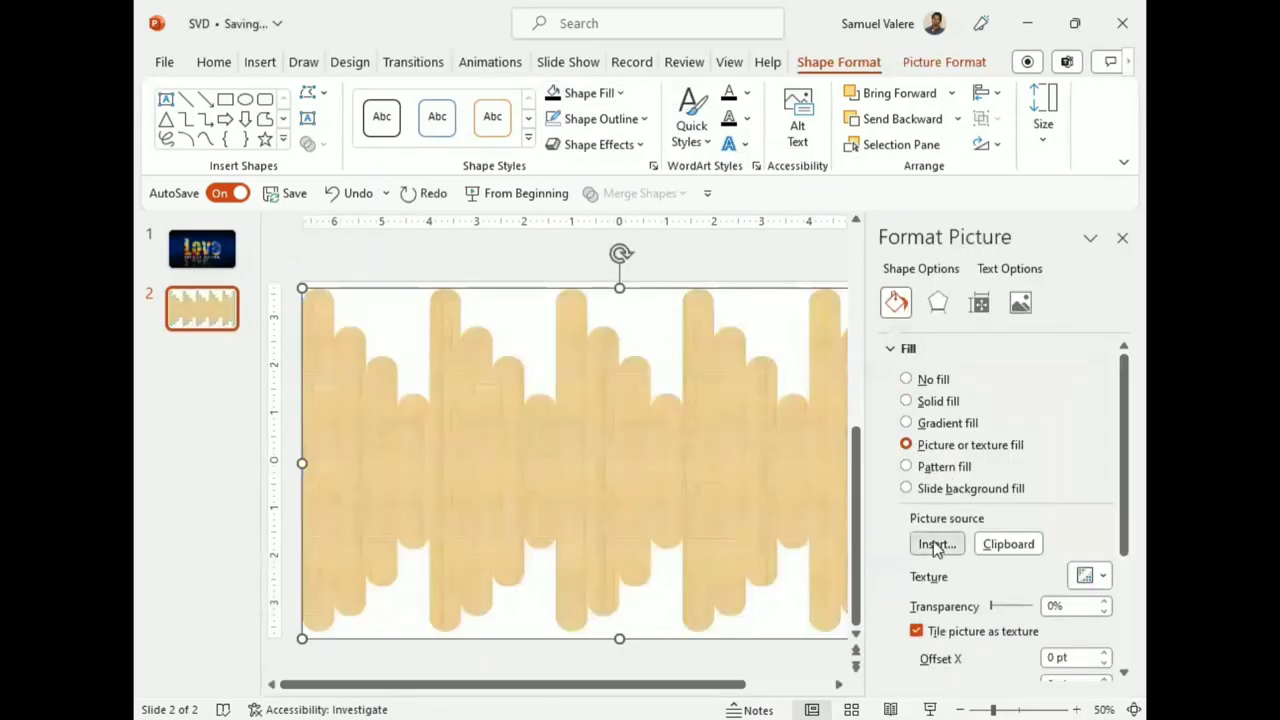
{"action": "left_click", "coordinate": [936, 546]}
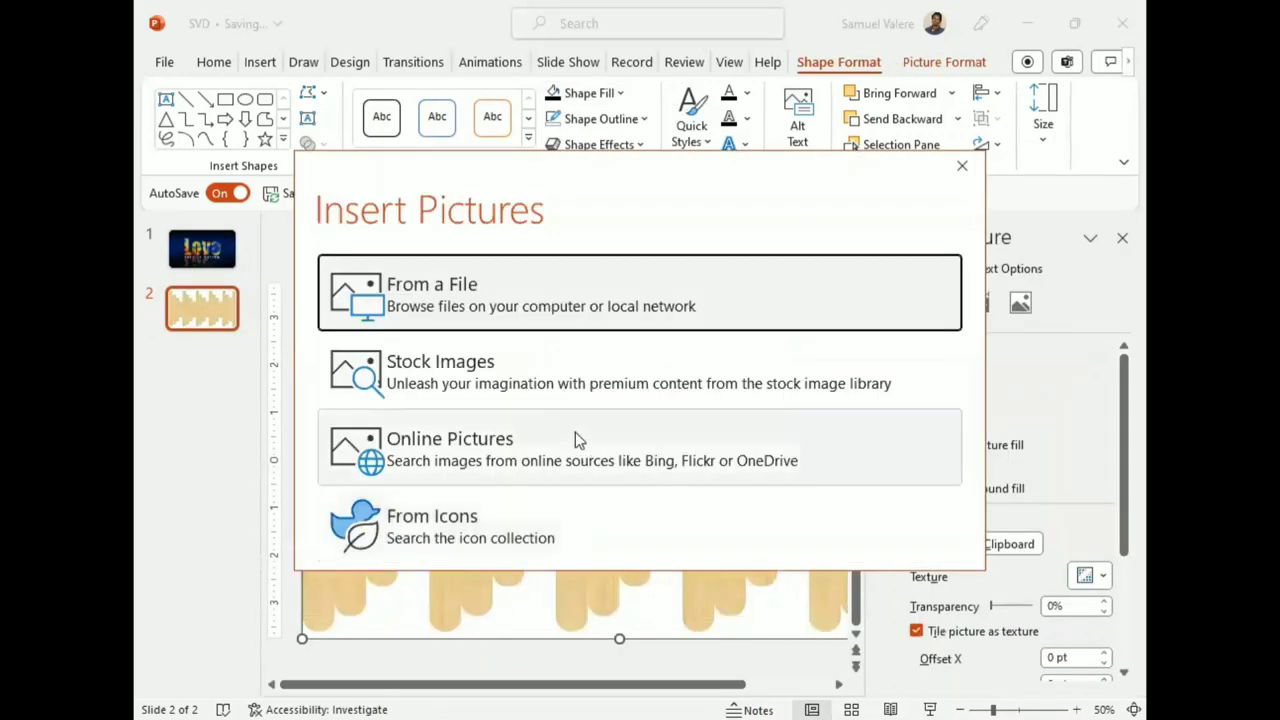
{"action": "left_click", "coordinate": [472, 444]}
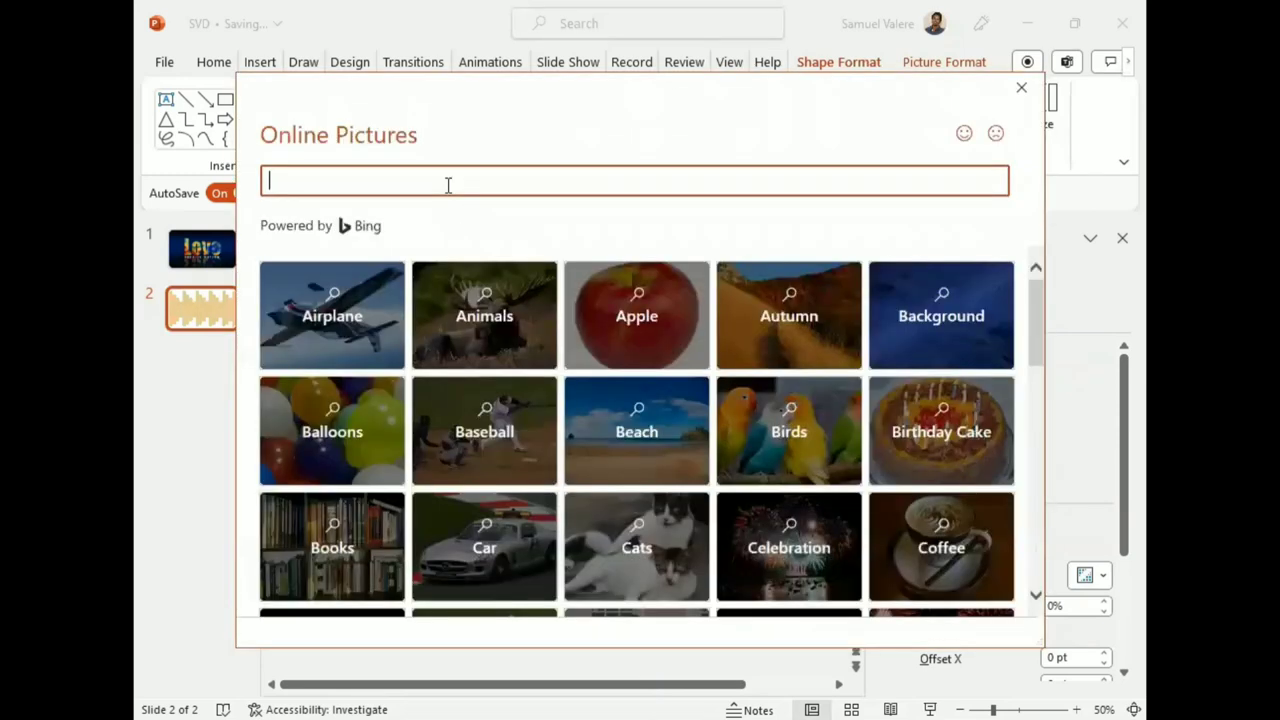
{"action": "type", "text": "F"}
{"action": "type", "text": "orest"}
{"action": "key", "text": "Return"}
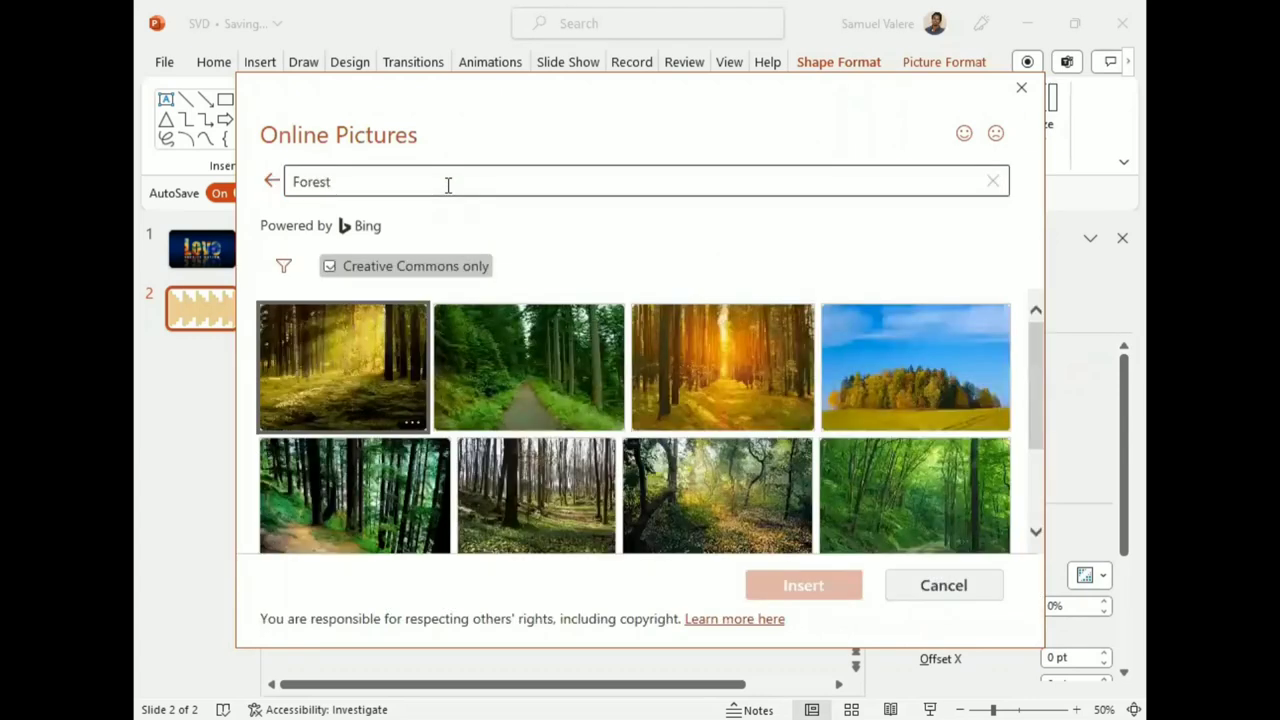
Insert the forest lake photo from the search results as the shape's fill
{"action": "scroll", "coordinate": [767, 376], "scroll_direction": "down", "scroll_amount": 1}
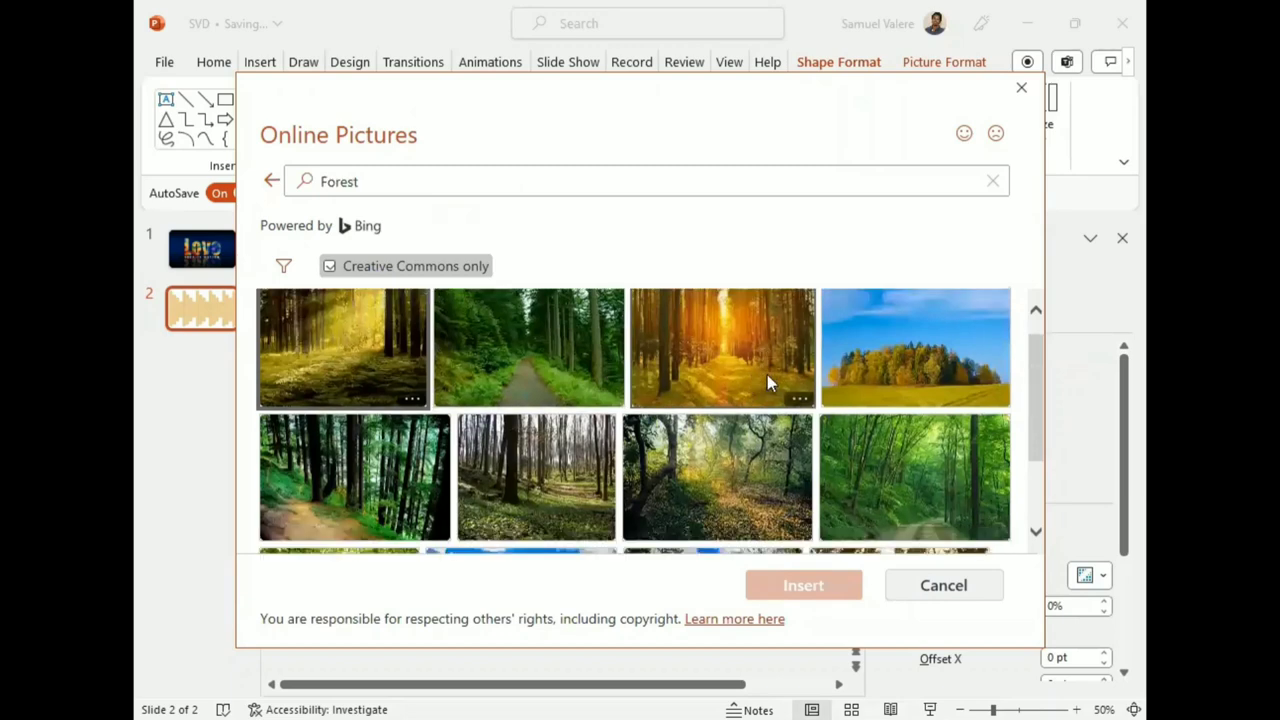
{"action": "scroll", "coordinate": [767, 380], "scroll_direction": "down", "scroll_amount": 2}
{"action": "scroll", "coordinate": [767, 380], "scroll_direction": "down", "scroll_amount": 1}
{"action": "scroll", "coordinate": [767, 380], "scroll_direction": "down", "scroll_amount": 2}
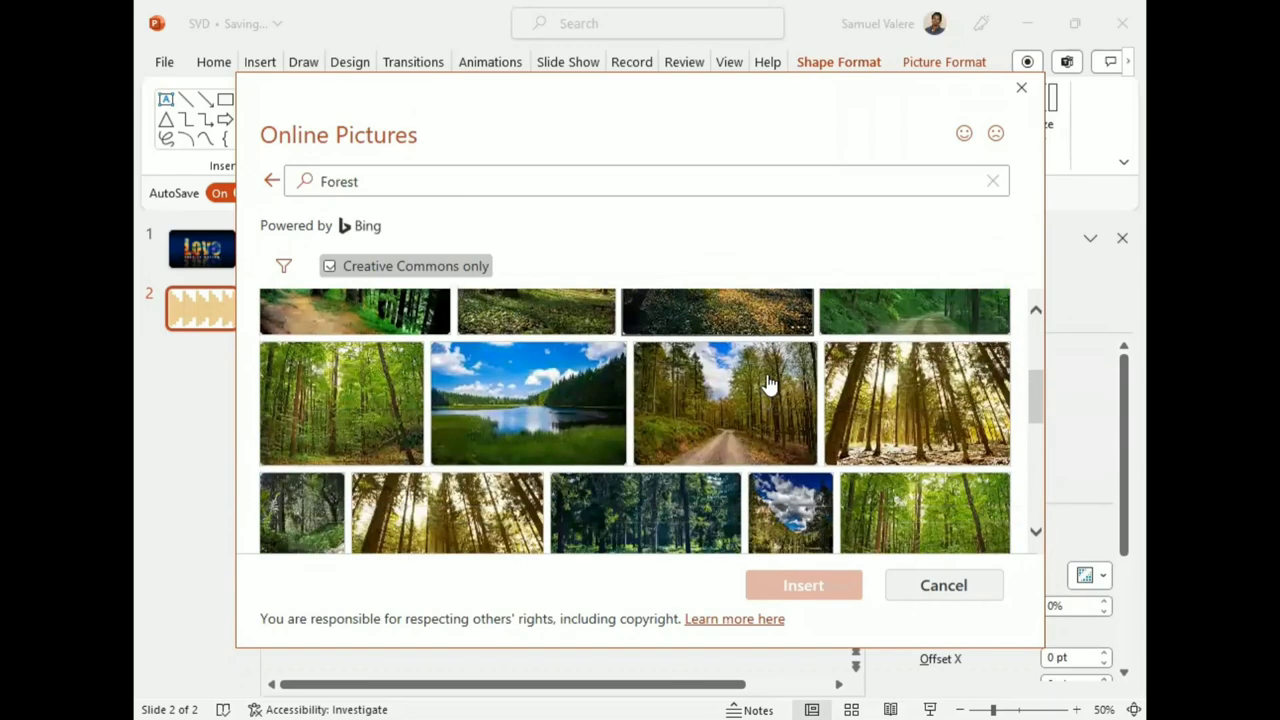
{"action": "scroll", "coordinate": [767, 380], "scroll_direction": "down", "scroll_amount": 1}
{"action": "scroll", "coordinate": [768, 380], "scroll_direction": "down", "scroll_amount": 2}
{"action": "scroll", "coordinate": [768, 378], "scroll_direction": "down", "scroll_amount": 1}
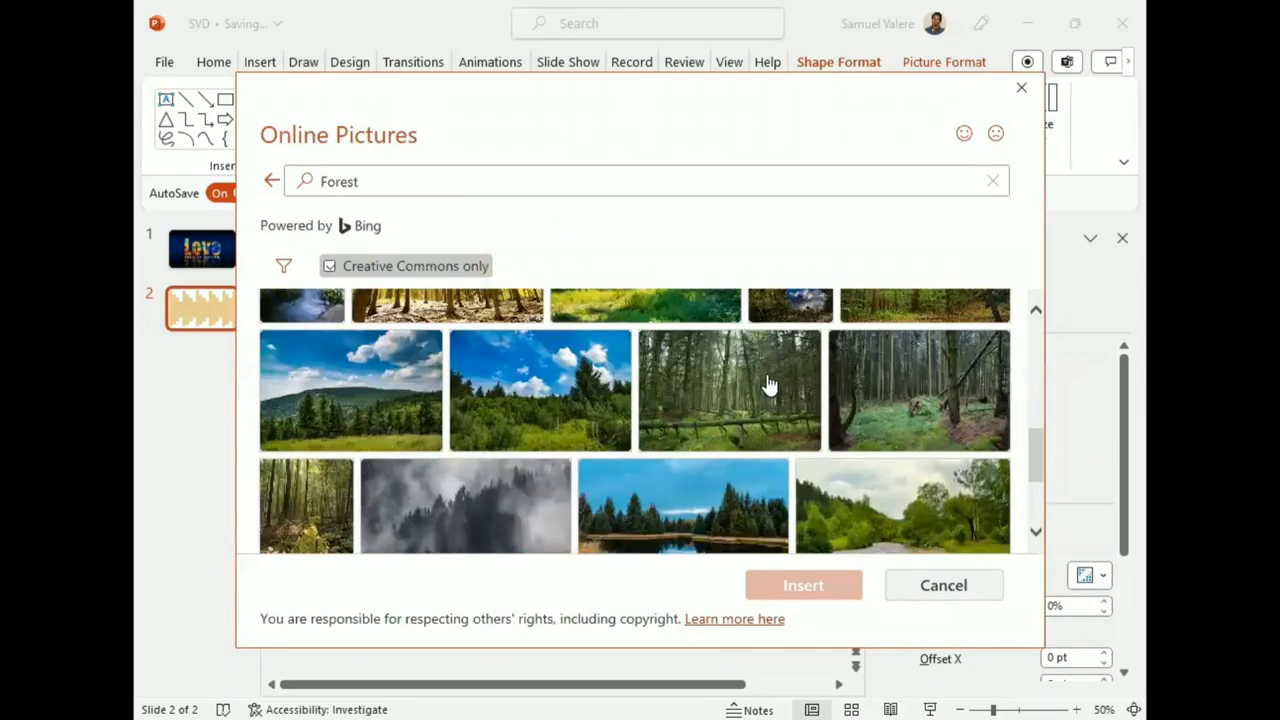
{"action": "scroll", "coordinate": [767, 374], "scroll_direction": "down", "scroll_amount": 2}
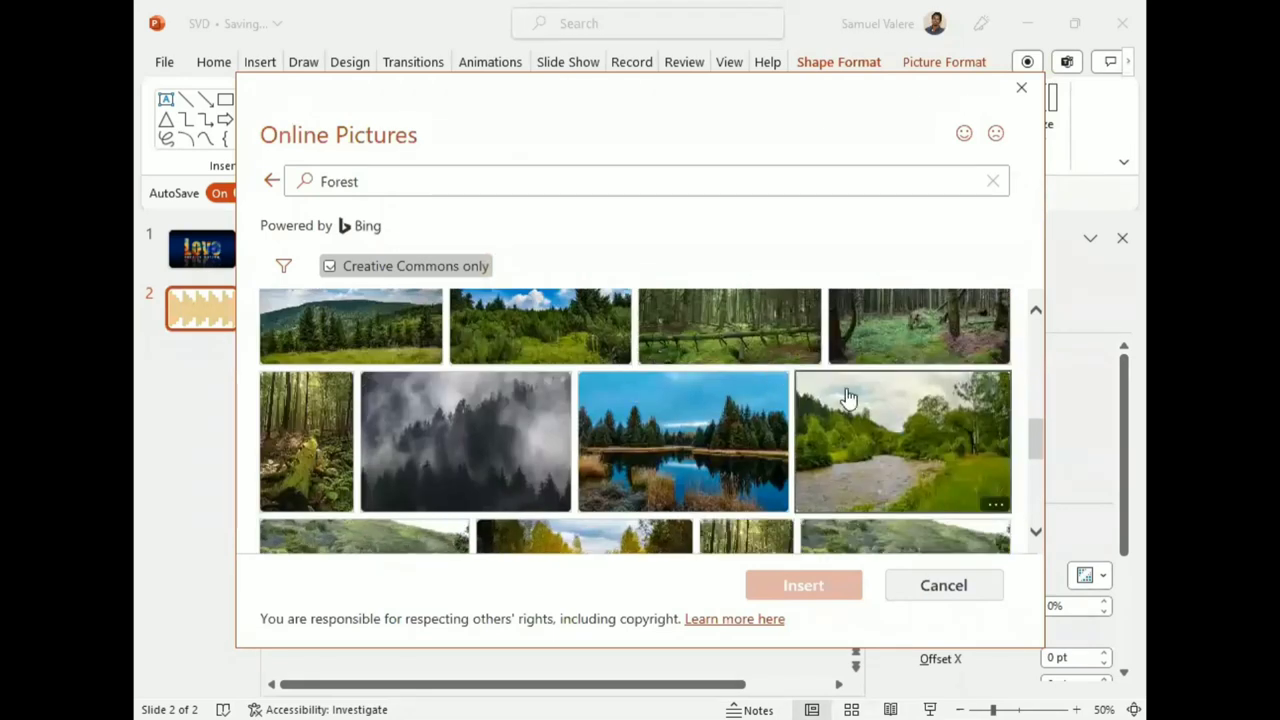
{"action": "left_click", "coordinate": [692, 452]}
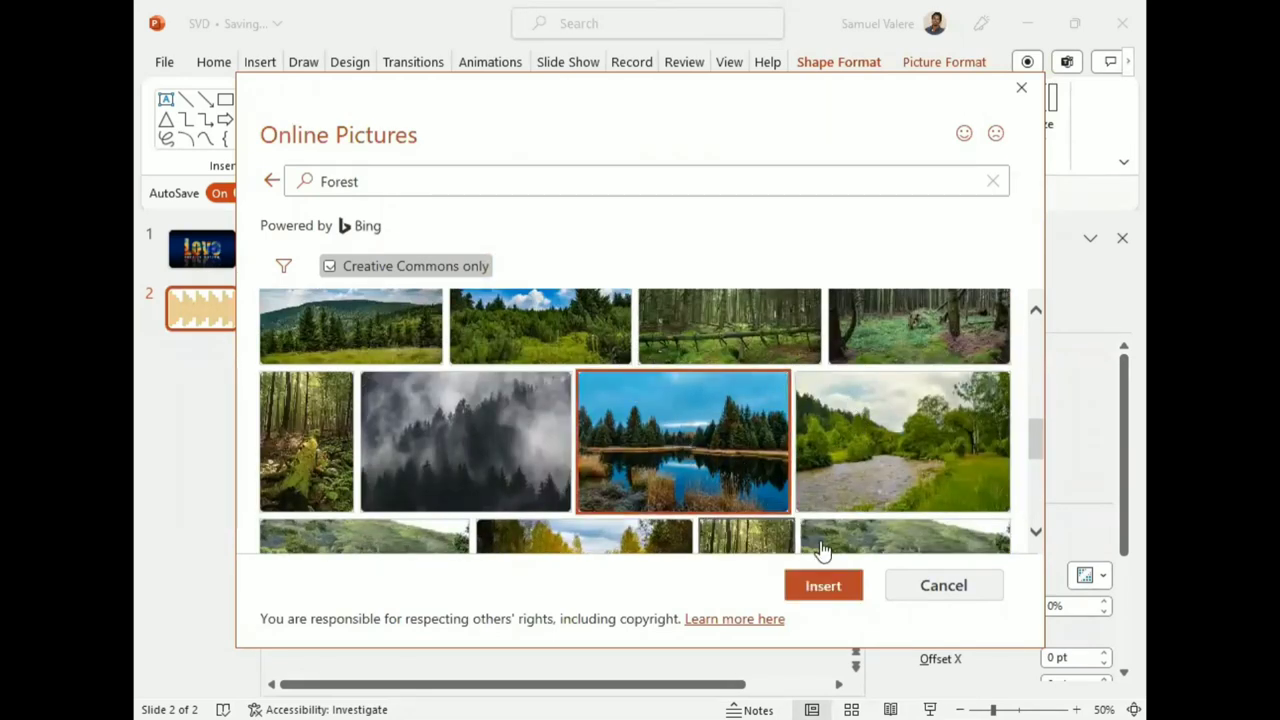
{"action": "left_click", "coordinate": [815, 588]}
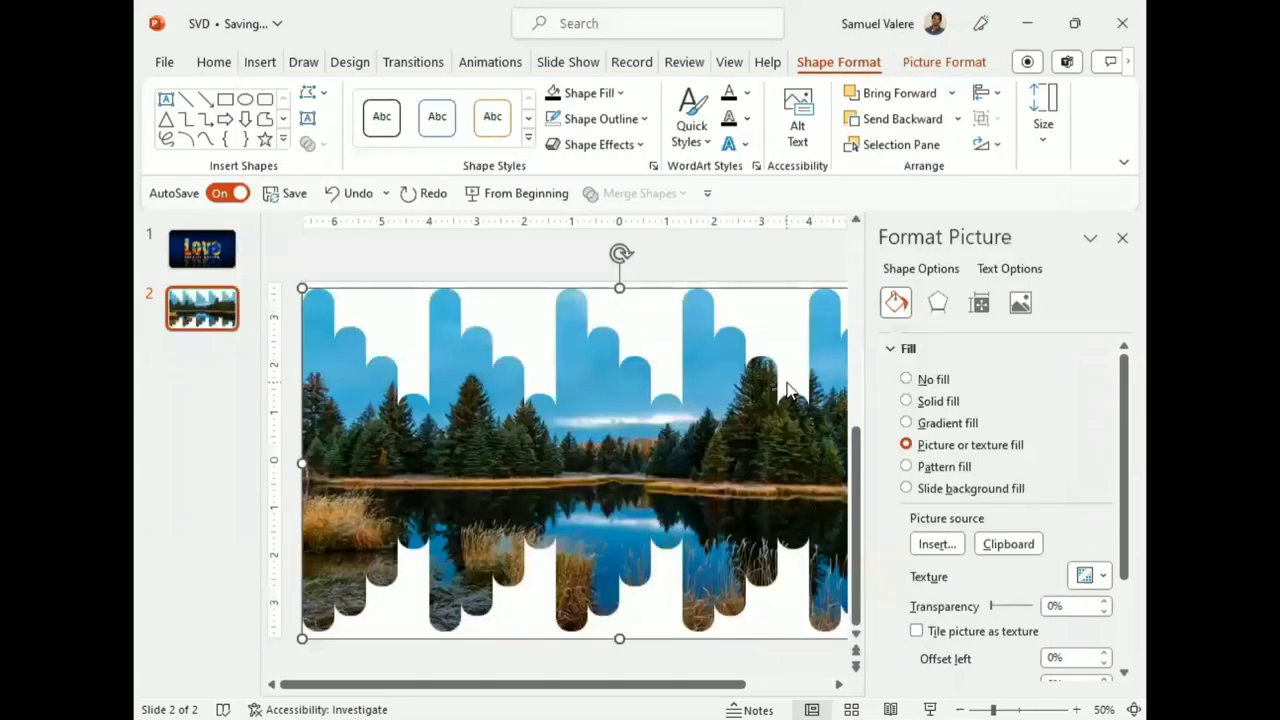
Apply Saturation: 300% to the forest-lake photo filling the waveform
{"action": "left_click", "coordinate": [1121, 239]}
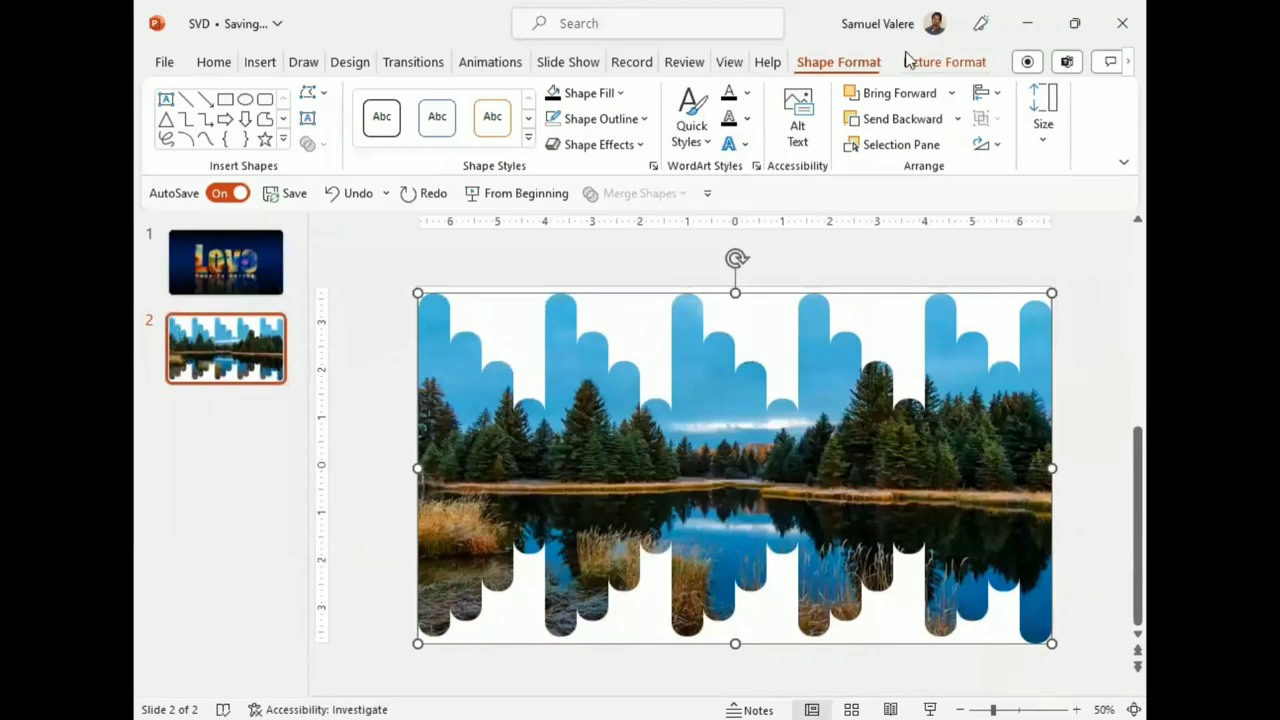
{"action": "left_click", "coordinate": [936, 62]}
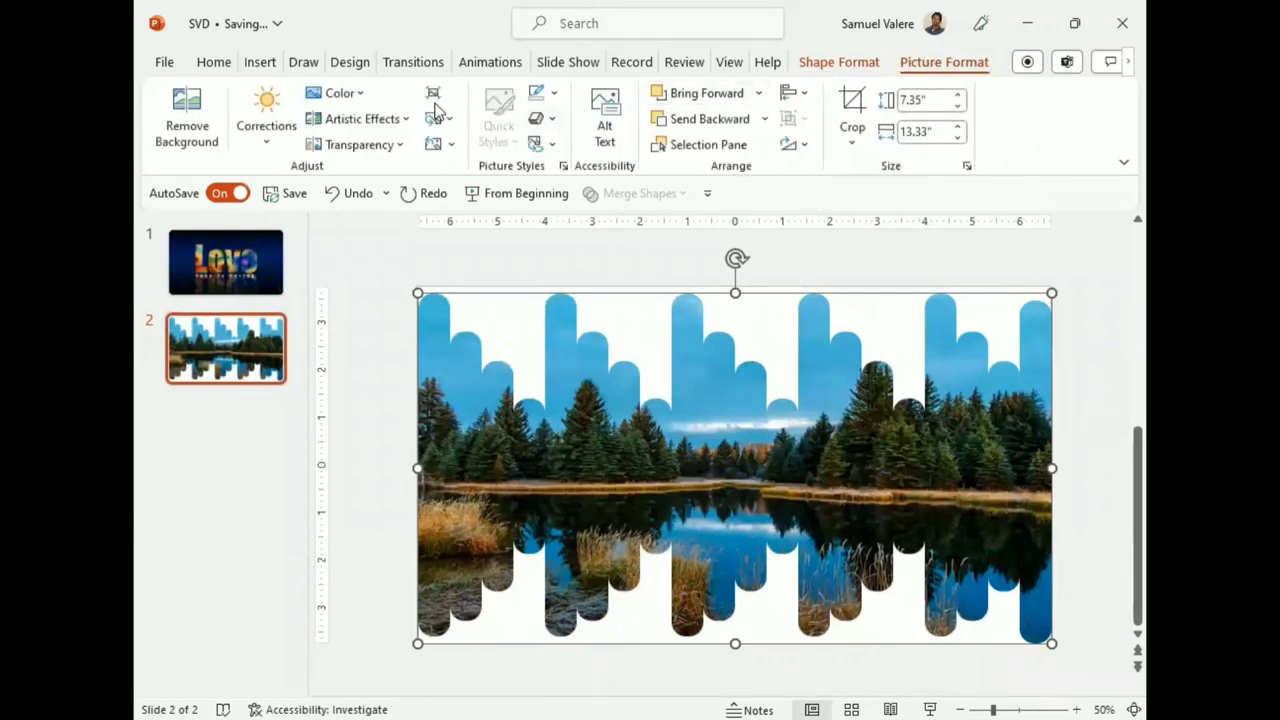
{"action": "left_click", "coordinate": [338, 93]}
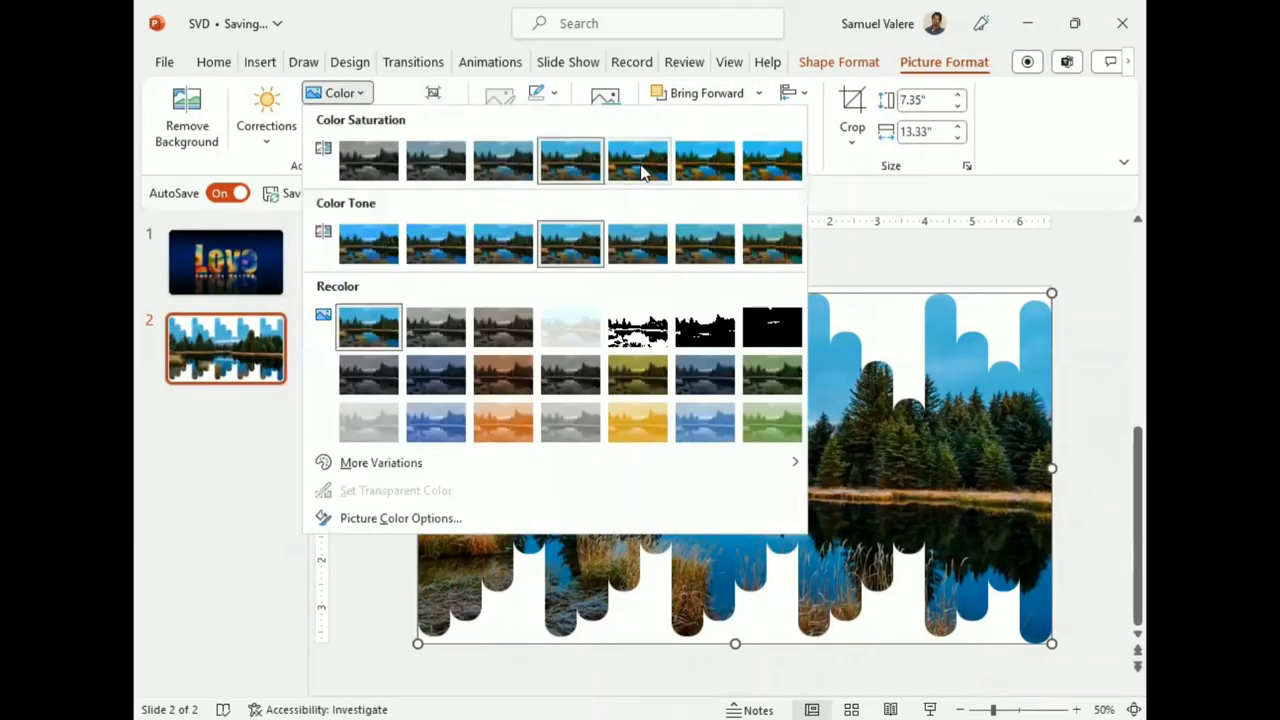
{"action": "left_click", "coordinate": [700, 162]}
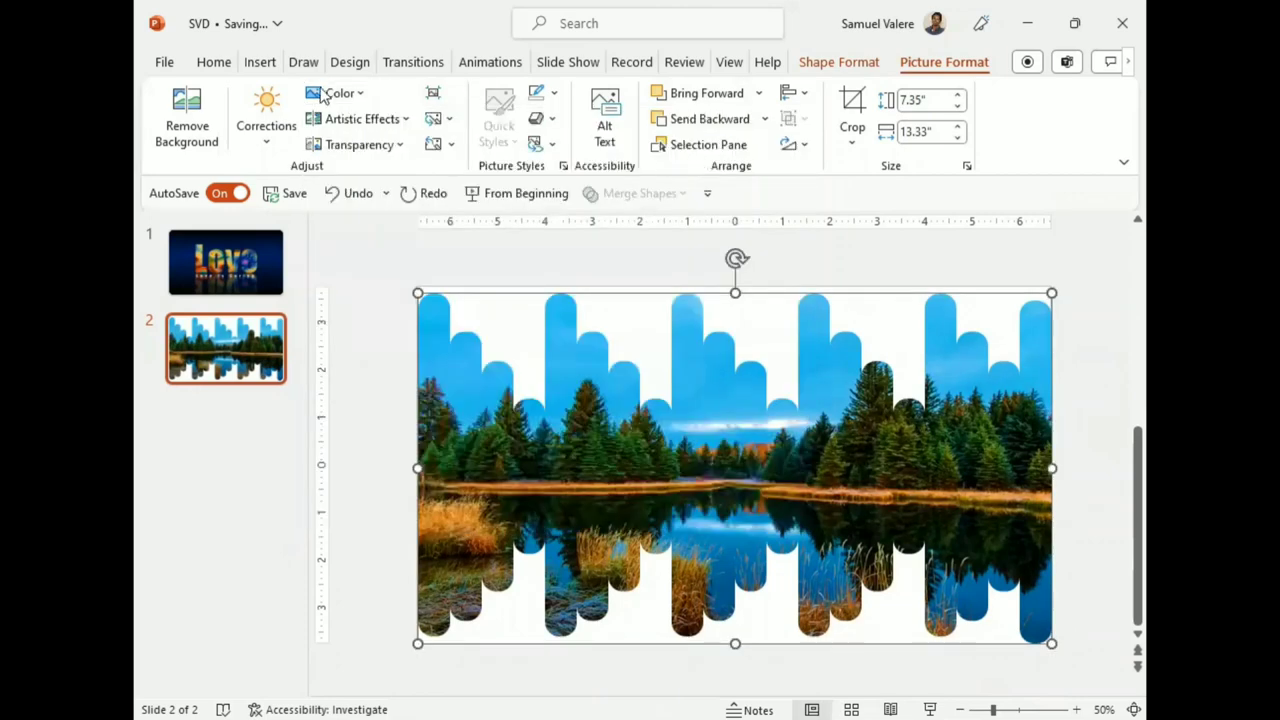
{"action": "left_click", "coordinate": [259, 64]}
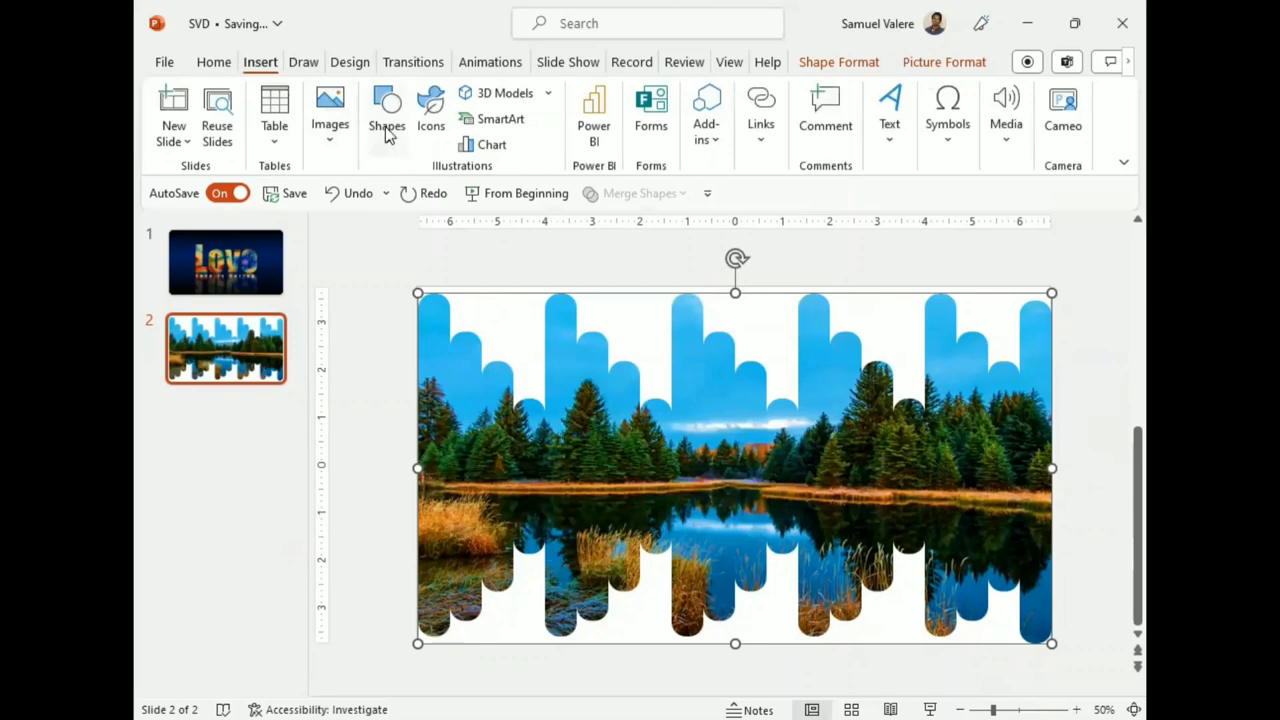
Draw a wide text box across the lake in the waveform
{"action": "left_click", "coordinate": [389, 125]}
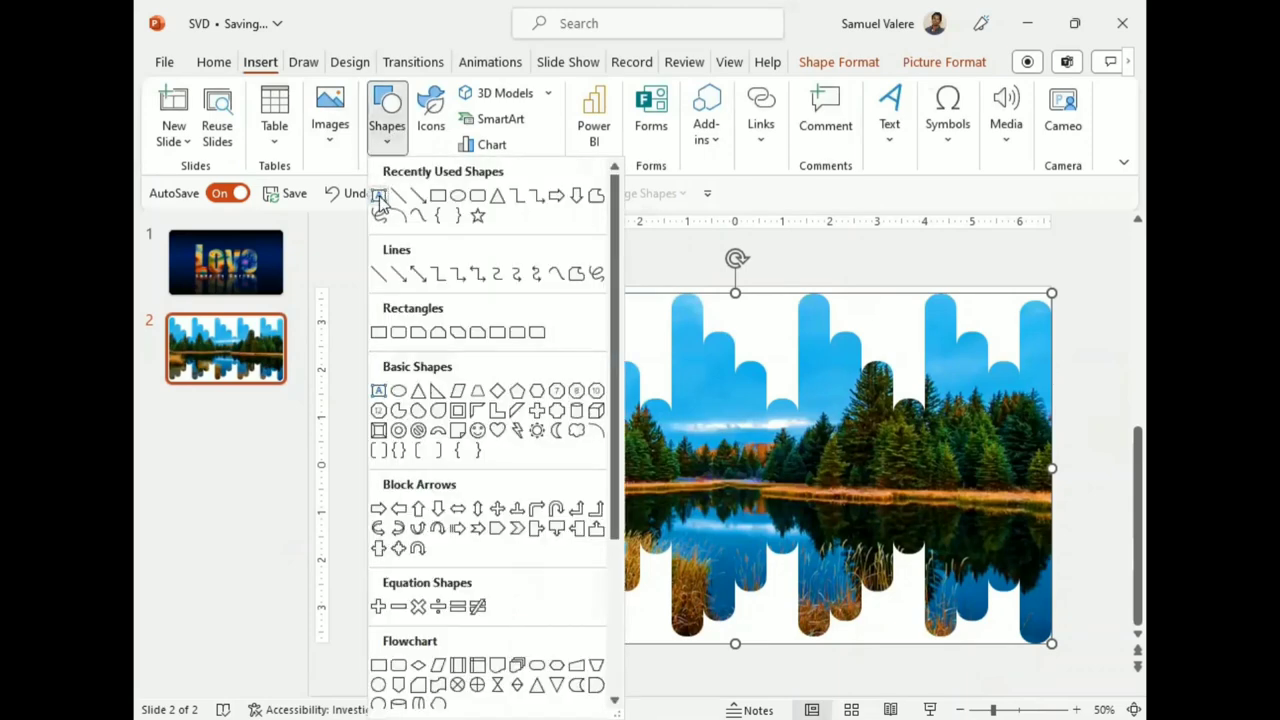
{"action": "left_click", "coordinate": [379, 198]}
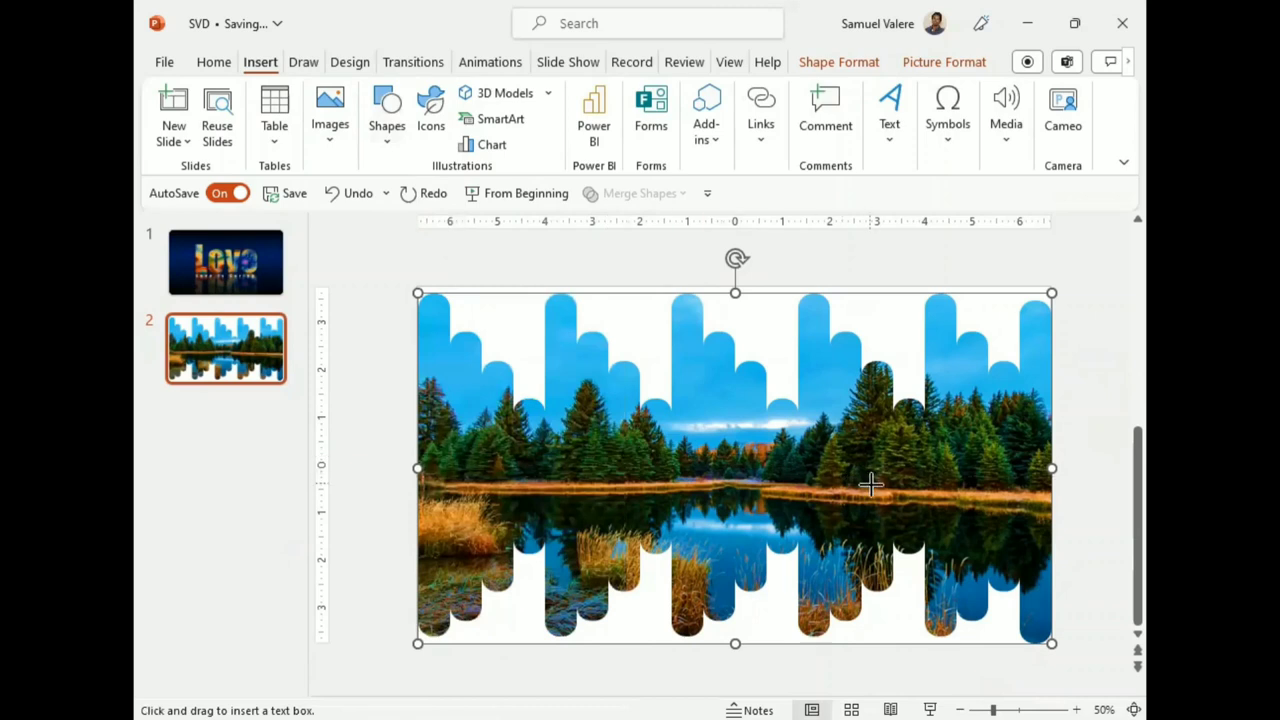
{"action": "left_click_drag", "start_coordinate": [870, 478], "coordinate": [420, 453]}
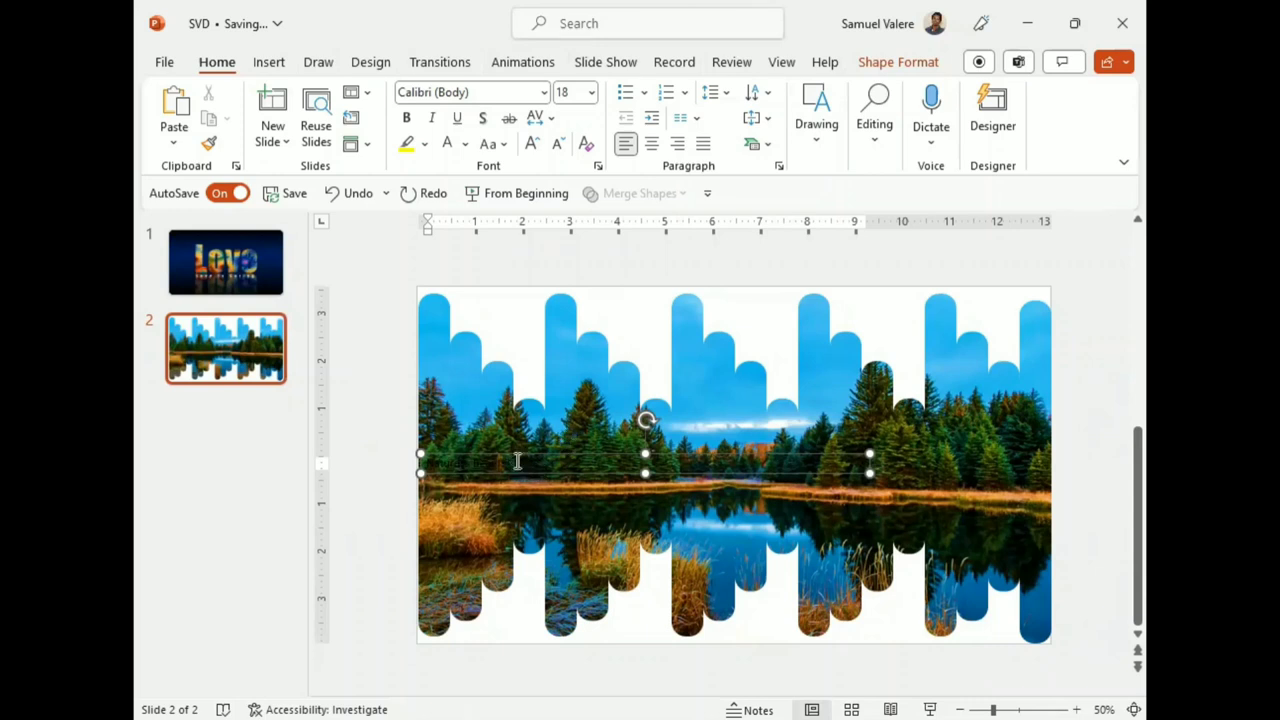
Centre the text box's alignment and set its font to Impact at 24 pt
{"action": "left_click_drag", "start_coordinate": [518, 461], "coordinate": [434, 457]}
{"action": "mouse_move", "coordinate": [475, 462]}
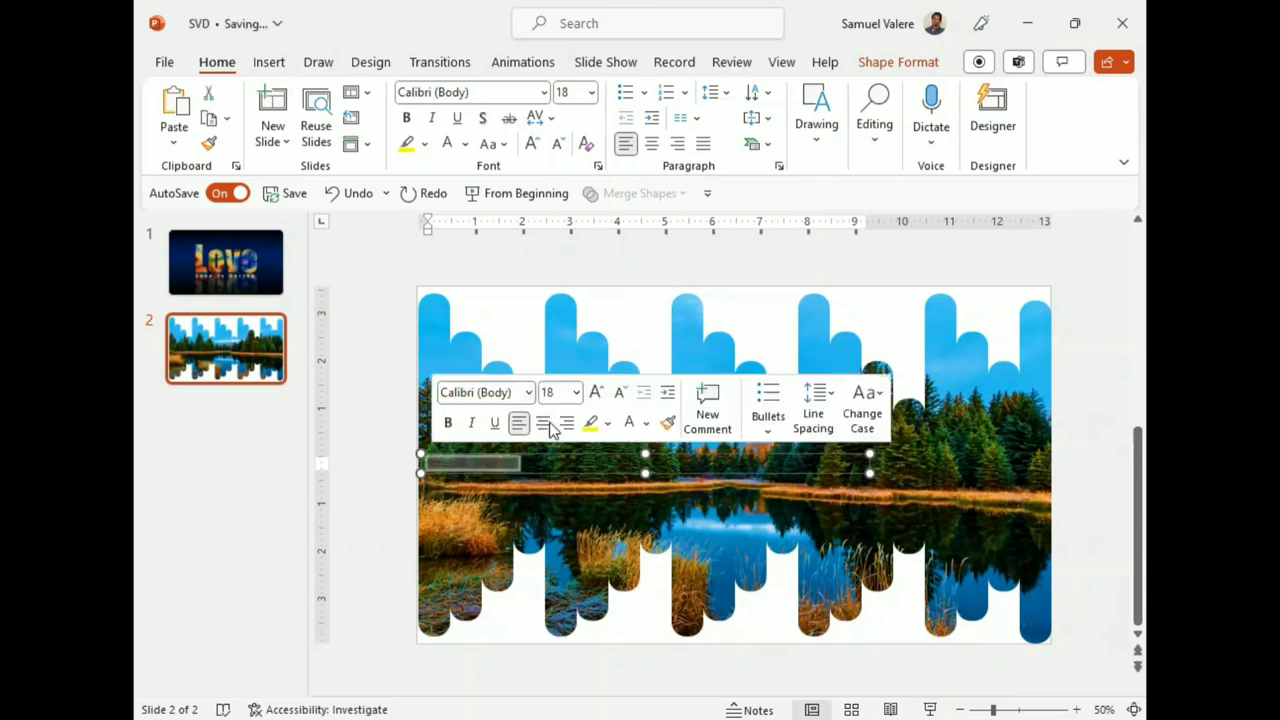
{"action": "left_click", "coordinate": [543, 425]}
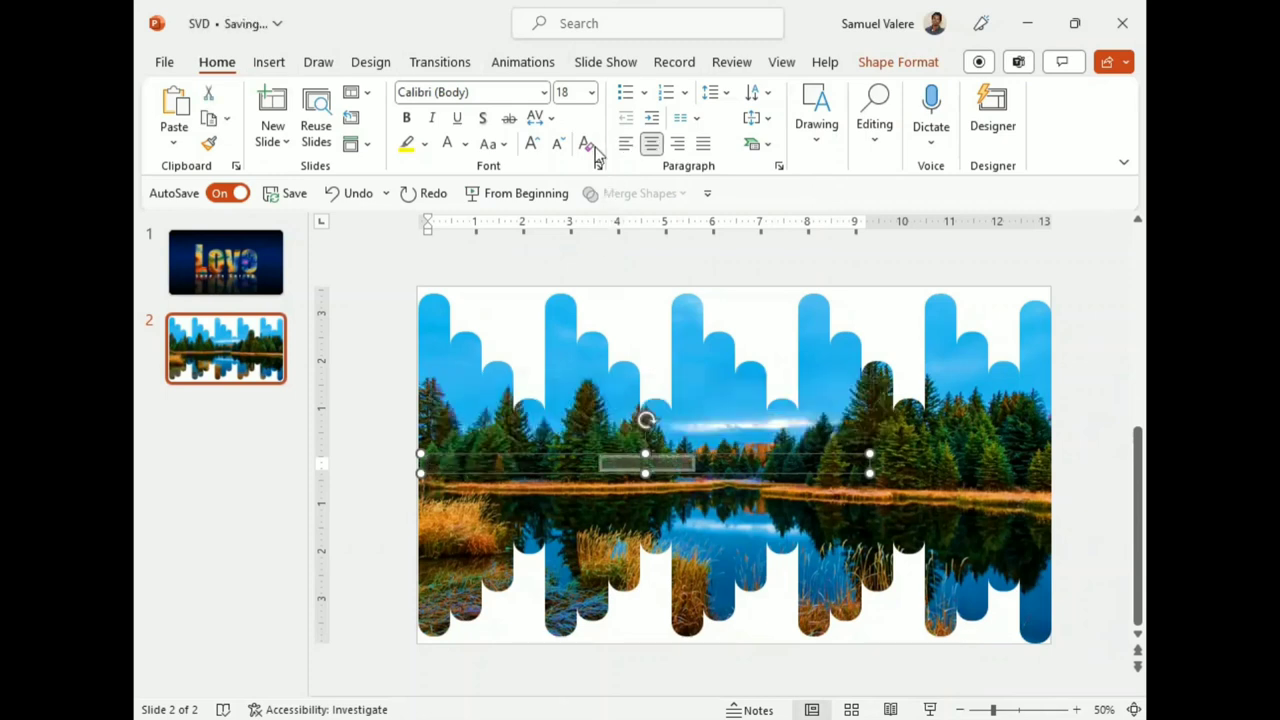
{"action": "left_click", "coordinate": [531, 143]}
{"action": "left_click", "coordinate": [472, 91]}
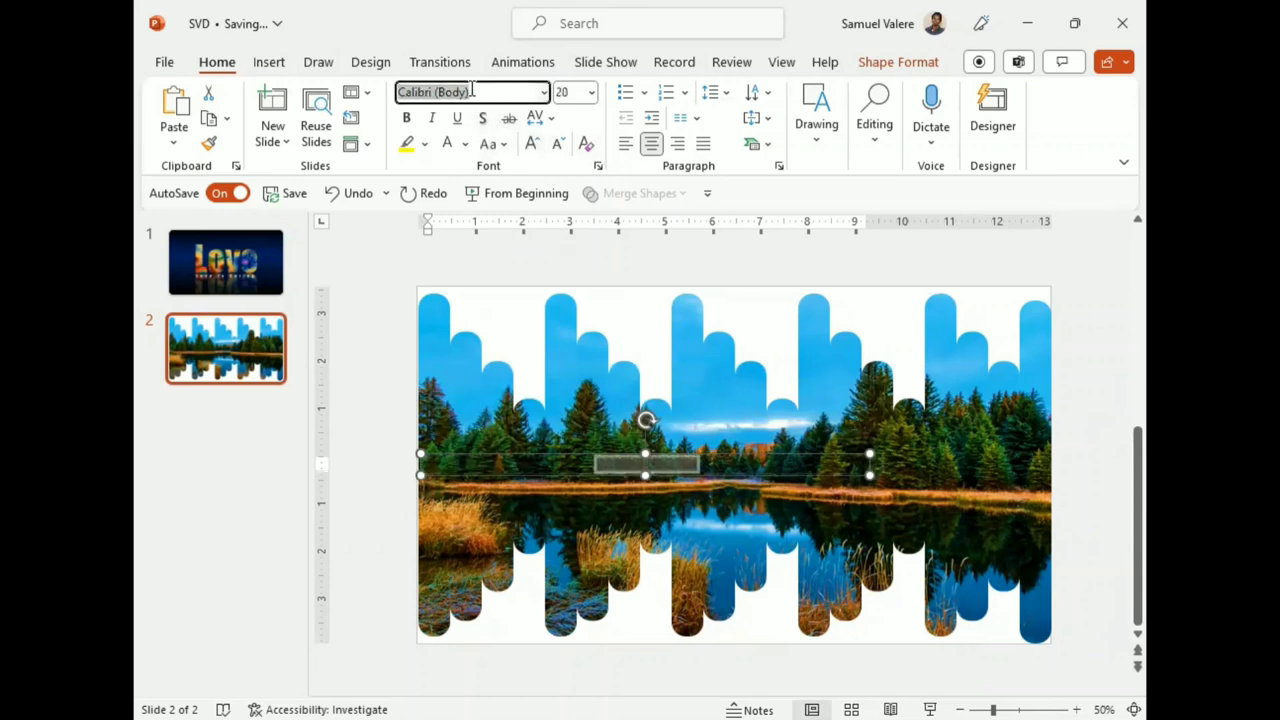
{"action": "type", "text": "Impact"}
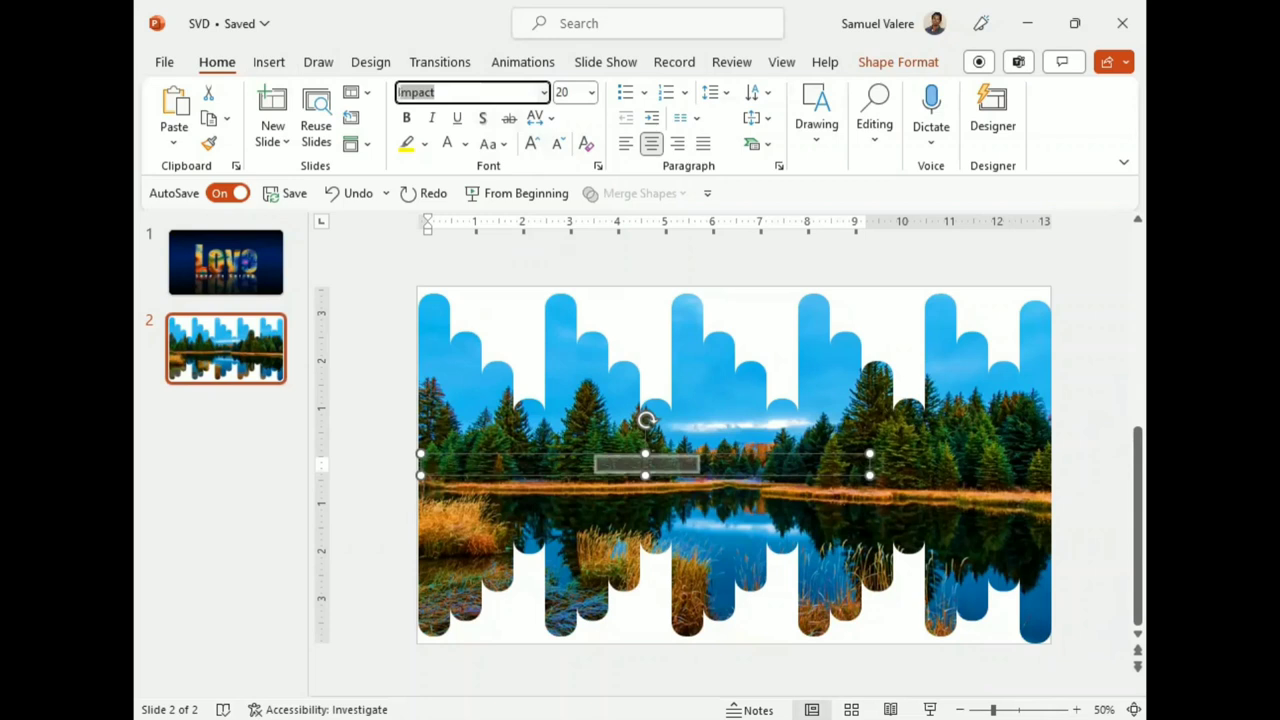
{"action": "key", "text": "Return"}
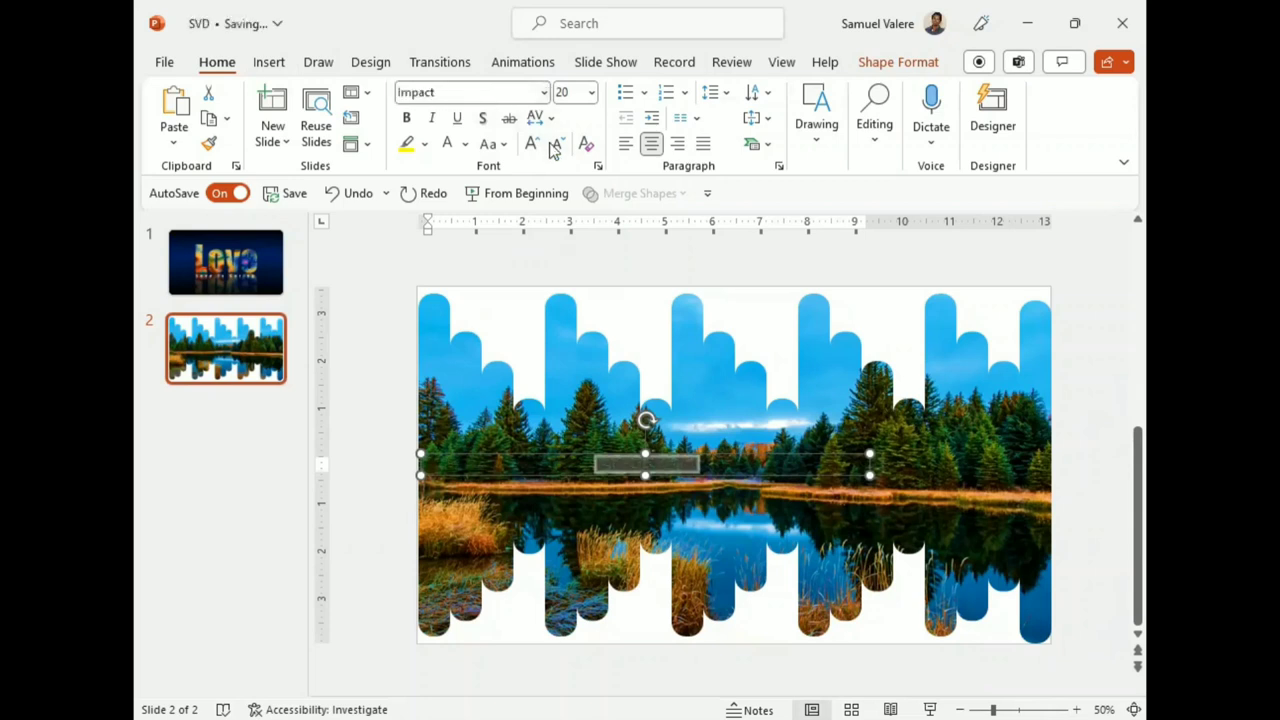
{"action": "left_click", "coordinate": [532, 146]}
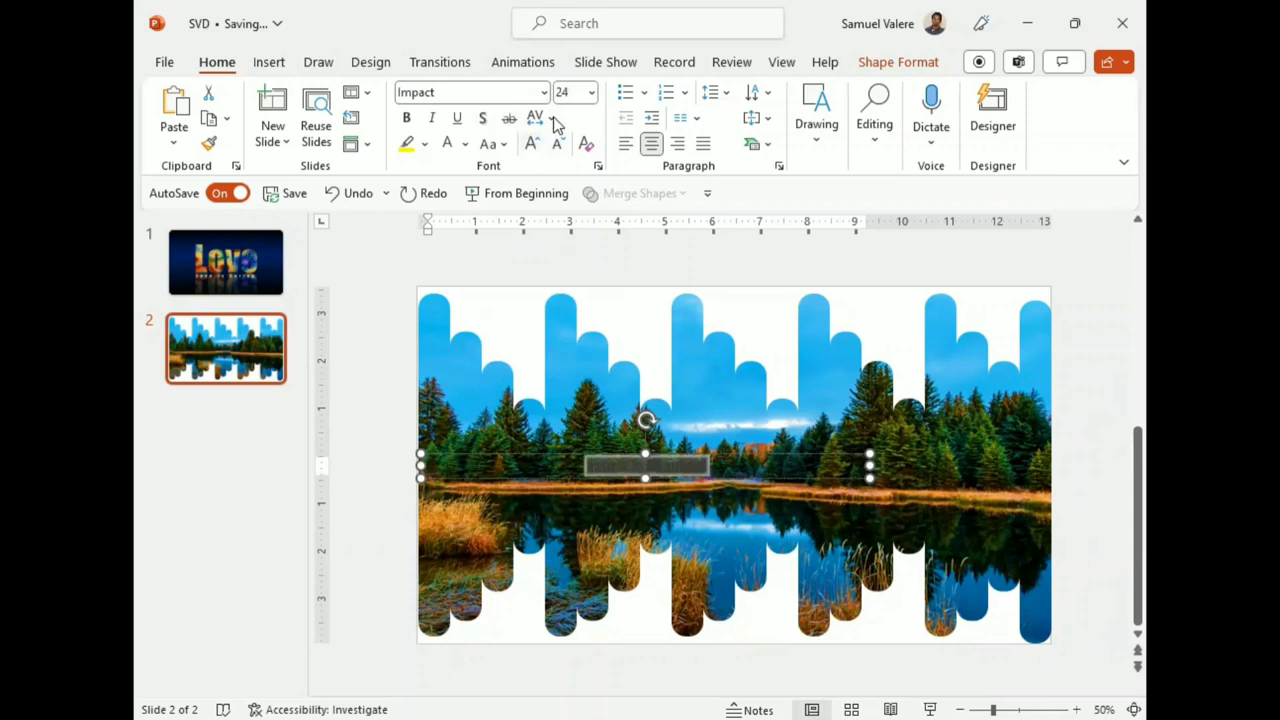
Set the text's character spacing to Expanded with a wider By value
{"action": "left_click", "coordinate": [554, 118]}
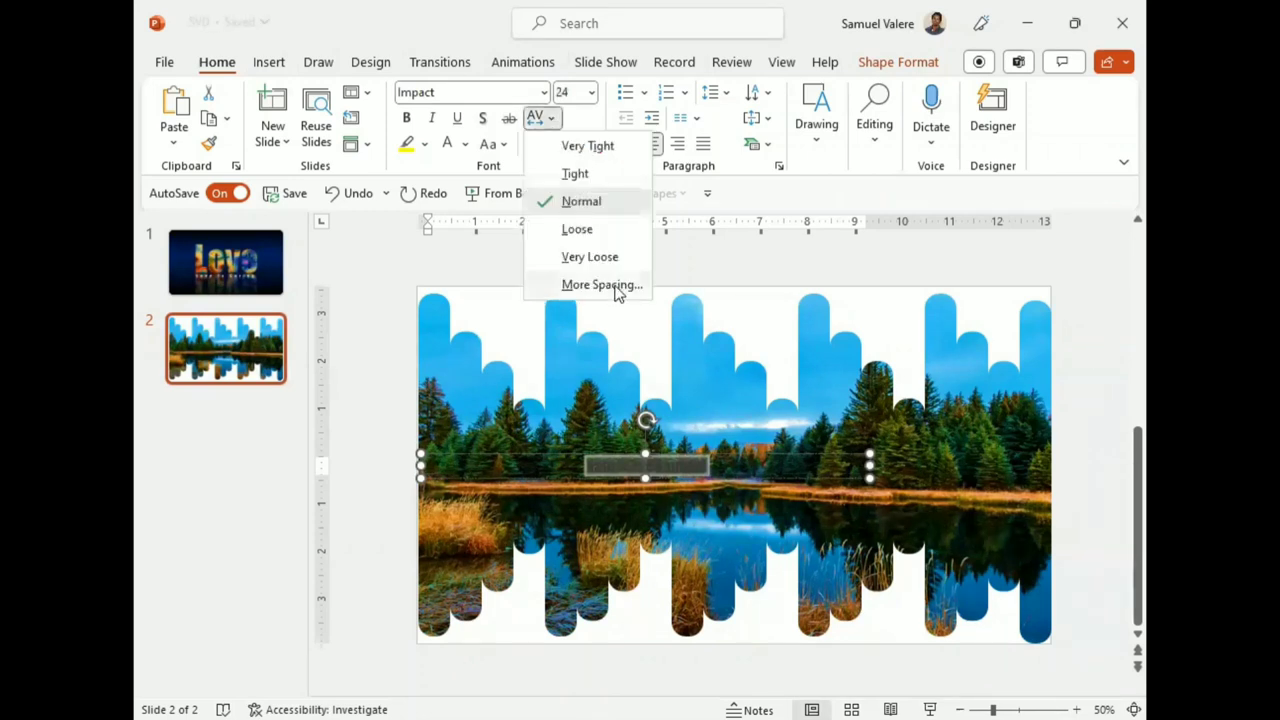
{"action": "left_click", "coordinate": [601, 285]}
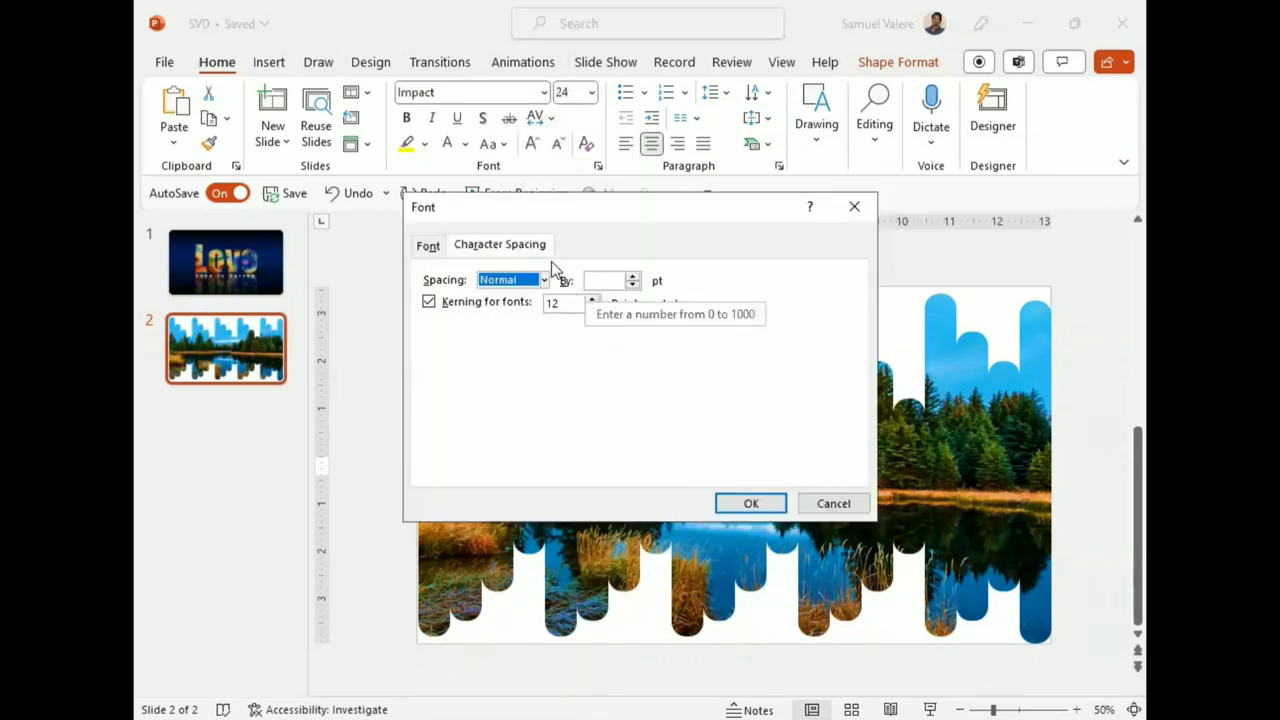
{"action": "left_click", "coordinate": [546, 281]}
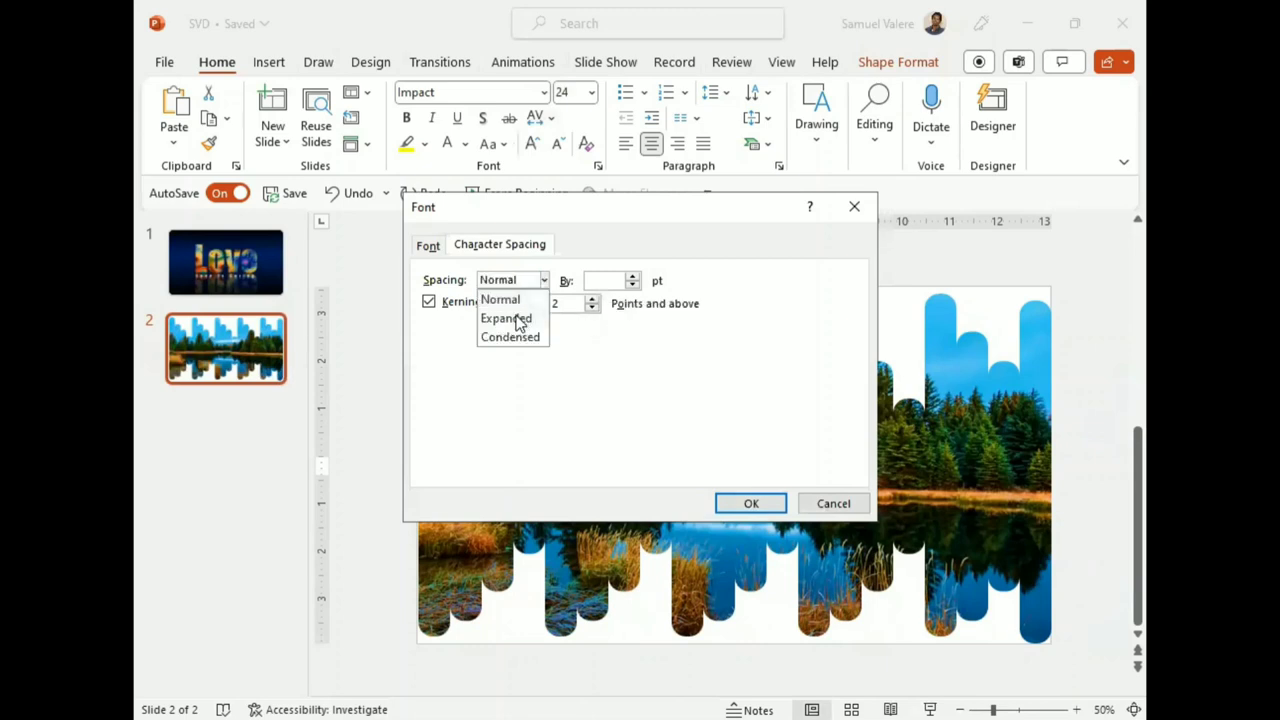
{"action": "left_click", "coordinate": [518, 320]}
{"action": "left_click", "coordinate": [599, 281]}
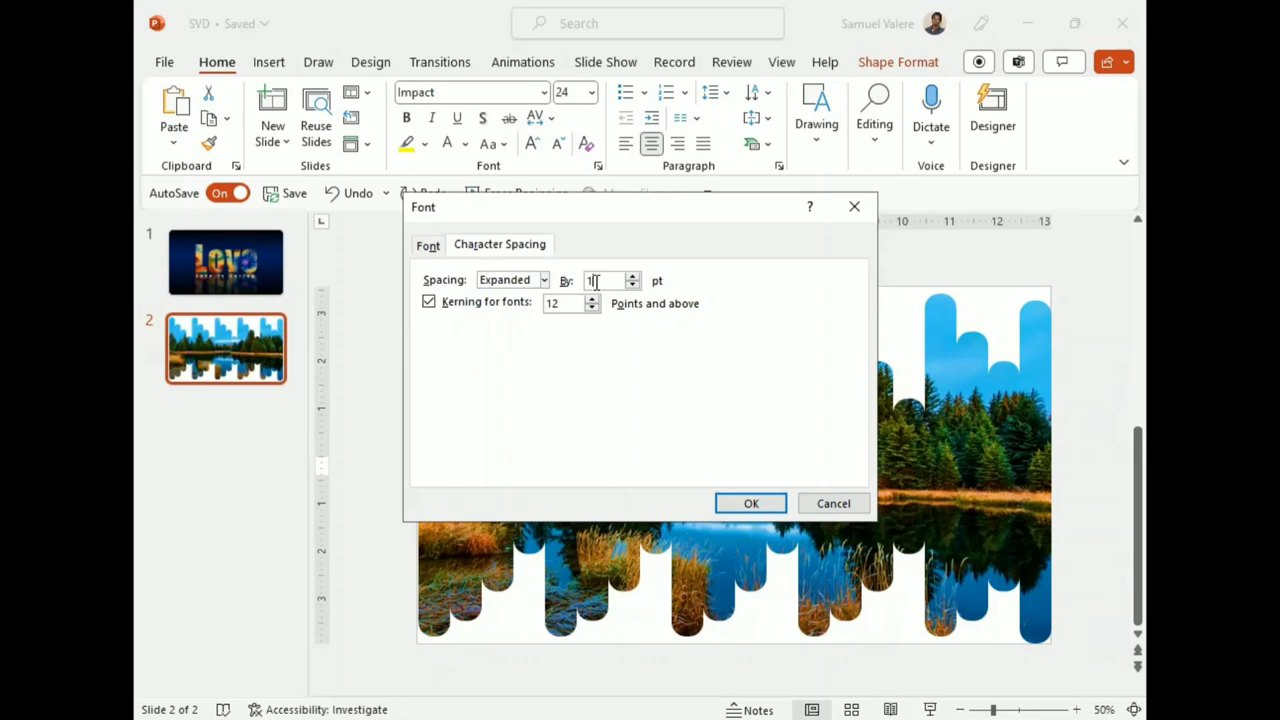
{"action": "key", "text": "Return"}
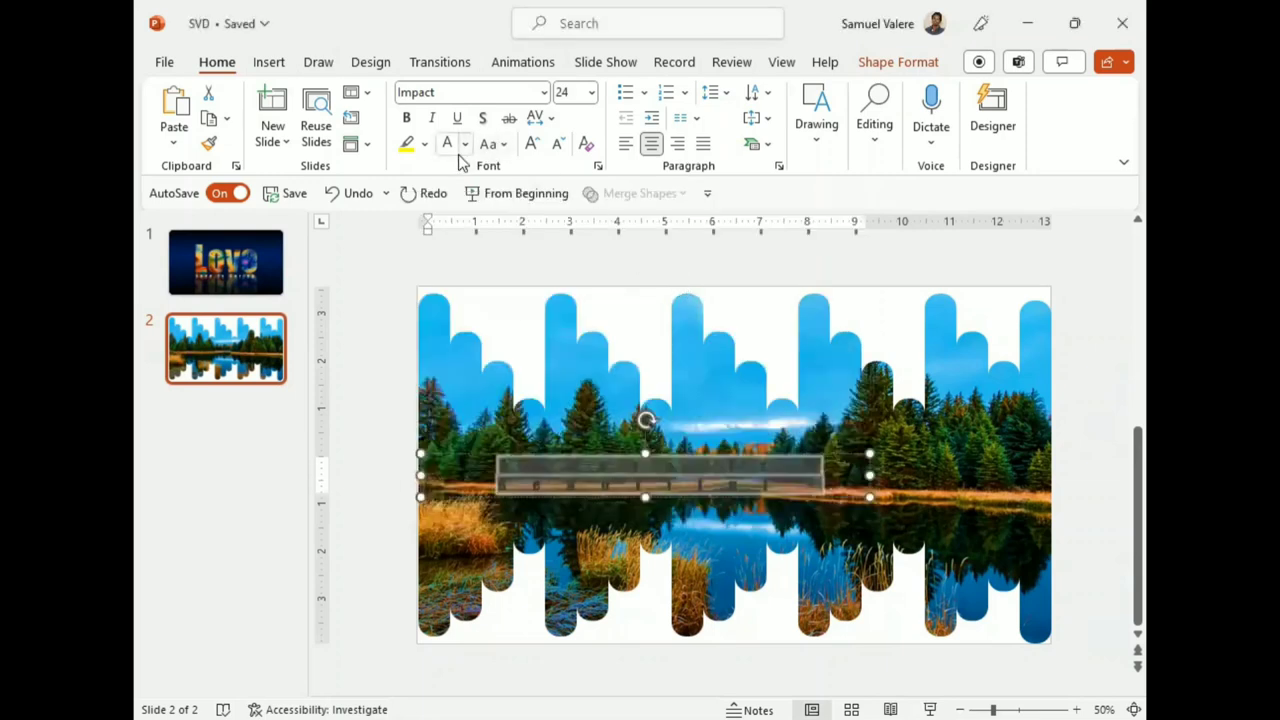
Make the text white and stretch its text box to both slide edges
{"action": "left_click", "coordinate": [465, 146]}
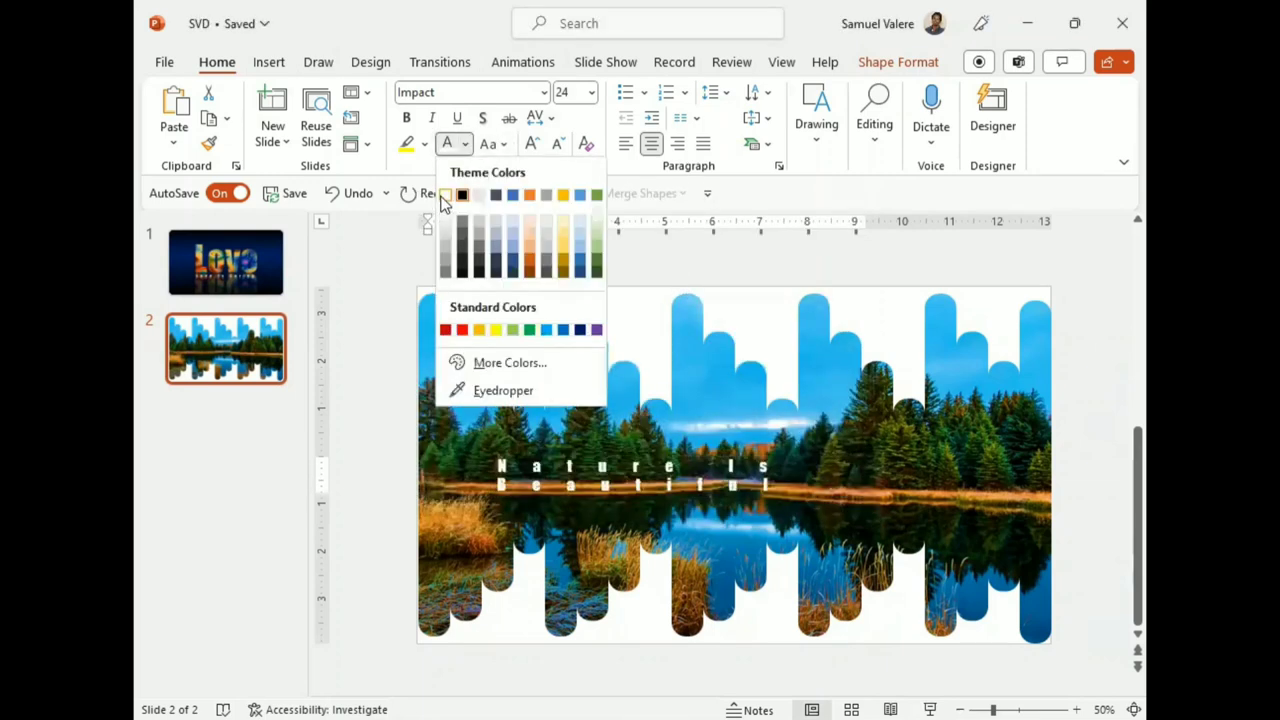
{"action": "left_click", "coordinate": [445, 195]}
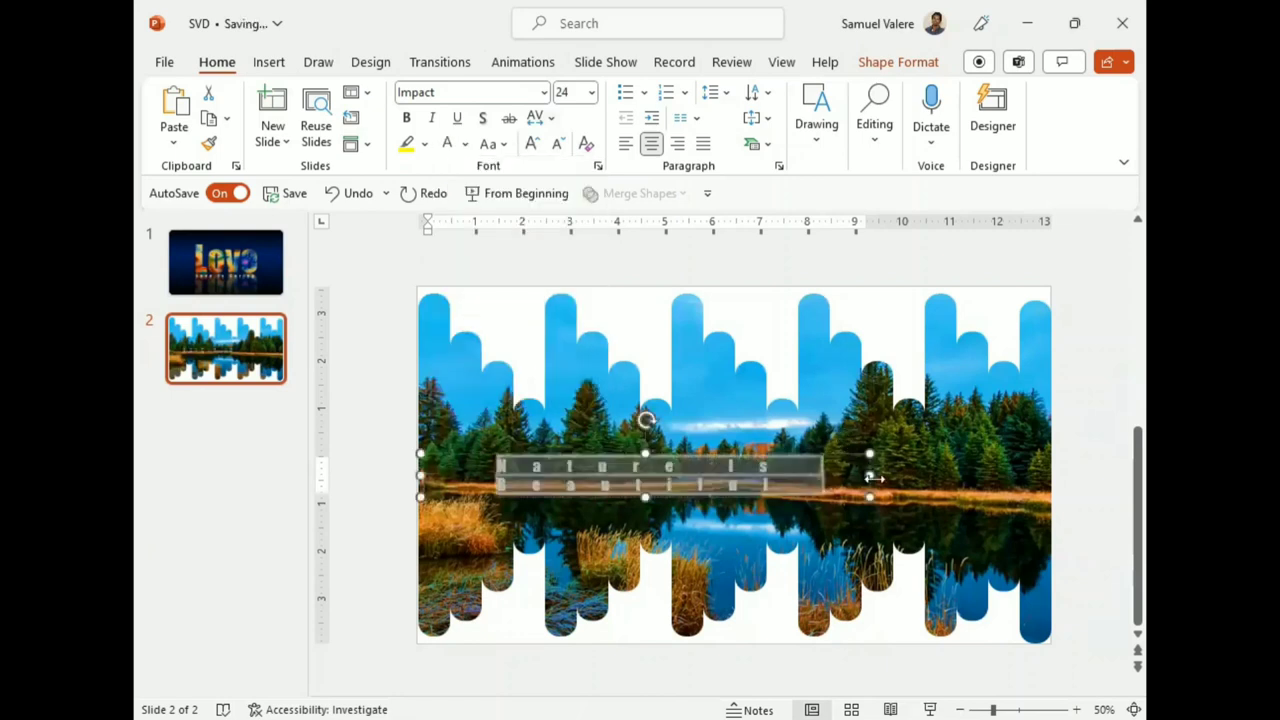
{"action": "left_click_drag", "start_coordinate": [871, 474], "coordinate": [1029, 474]}
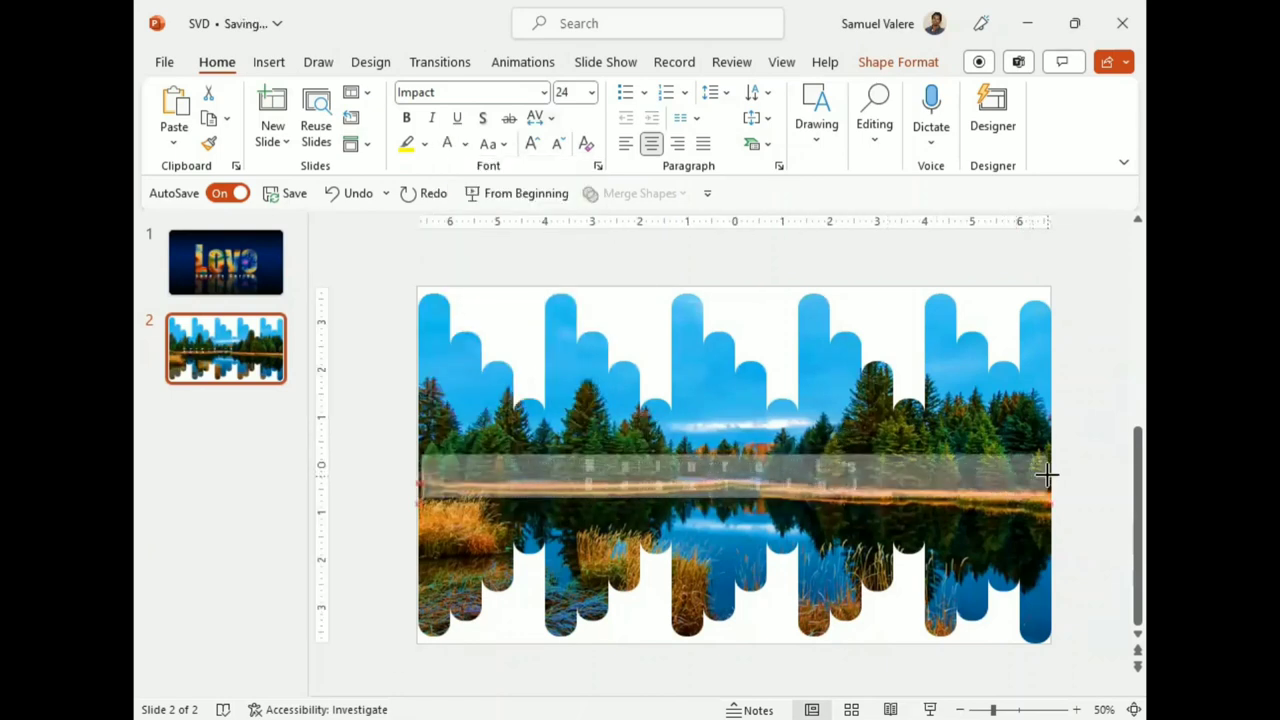
{"action": "left_click_drag", "start_coordinate": [1029, 474], "coordinate": [1050, 474]}
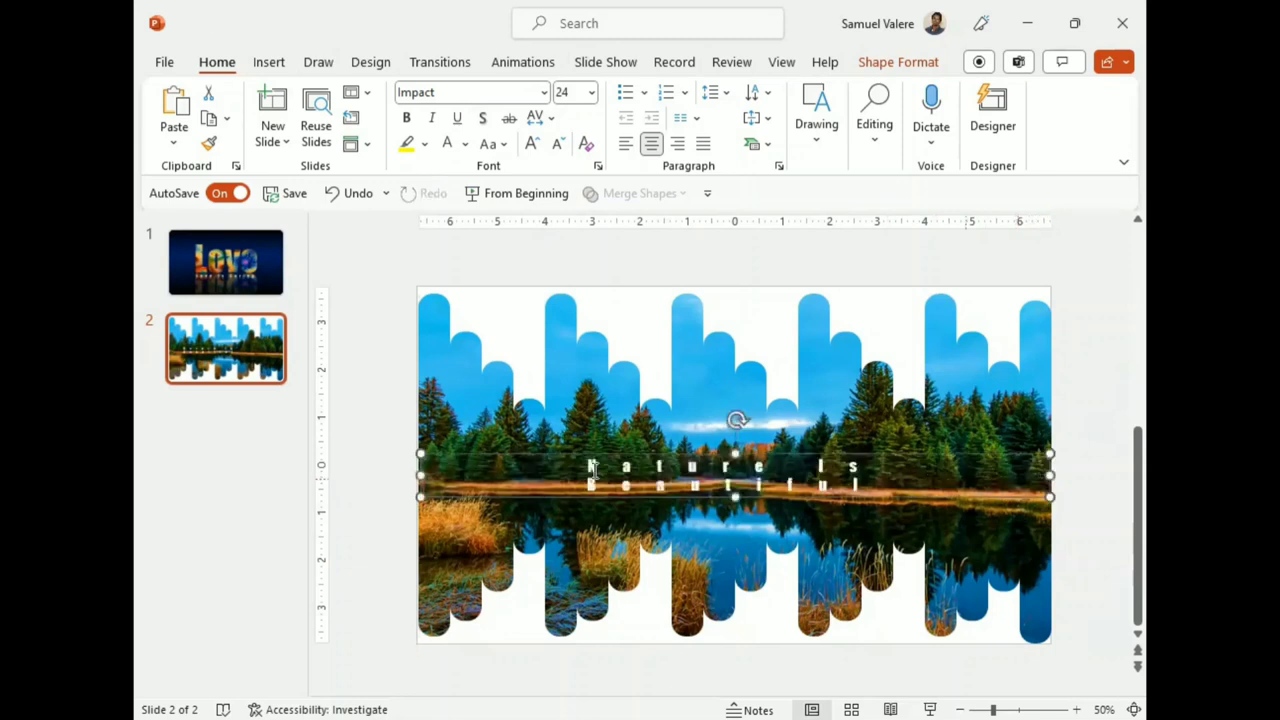
{"action": "left_click_drag", "start_coordinate": [420, 474], "coordinate": [408, 472]}
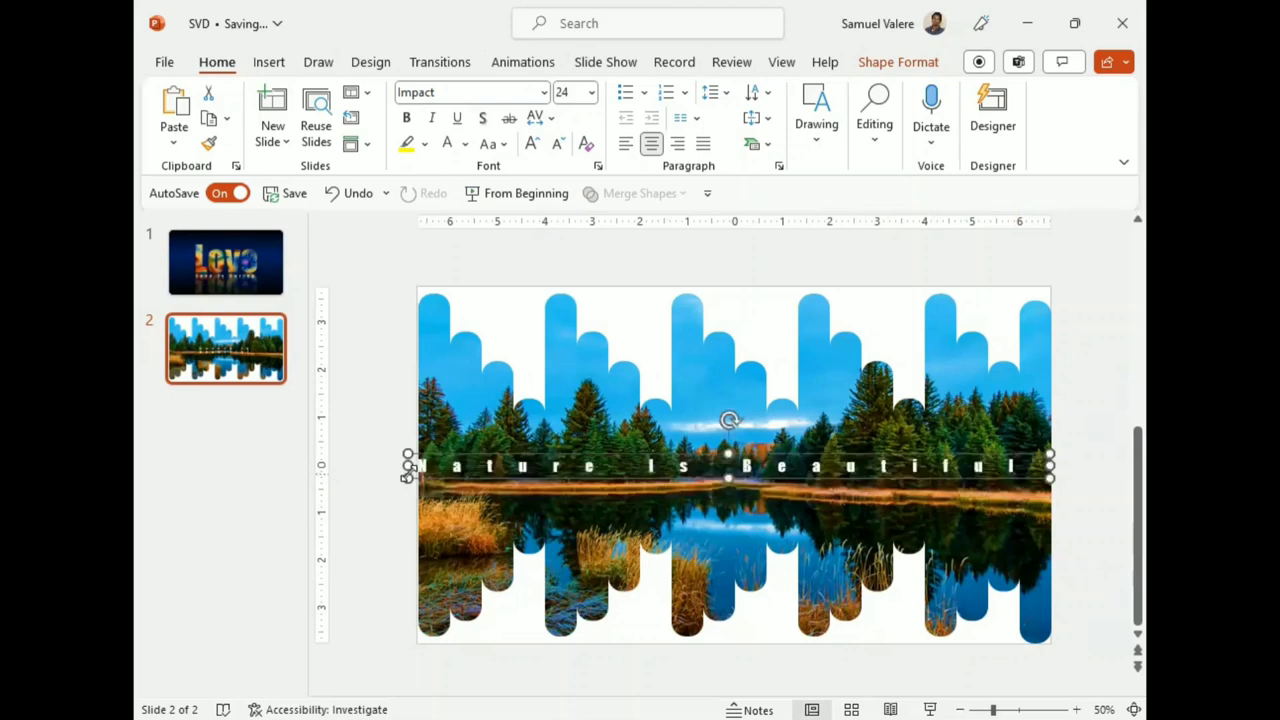
Check the caption stays on one line and nudge the text box to centre it
{"action": "triple_click", "coordinate": [680, 473]}
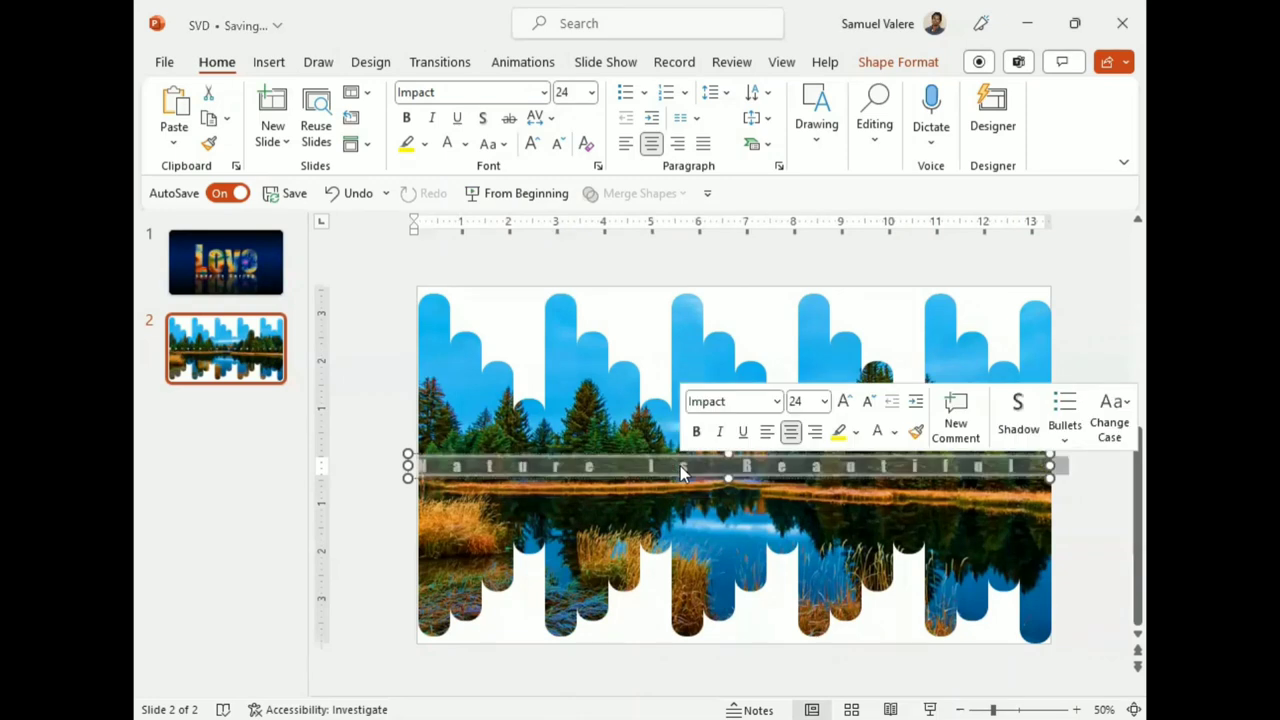
{"action": "left_click", "coordinate": [694, 477]}
{"action": "left_click_drag", "start_coordinate": [694, 477], "coordinate": [701, 482]}
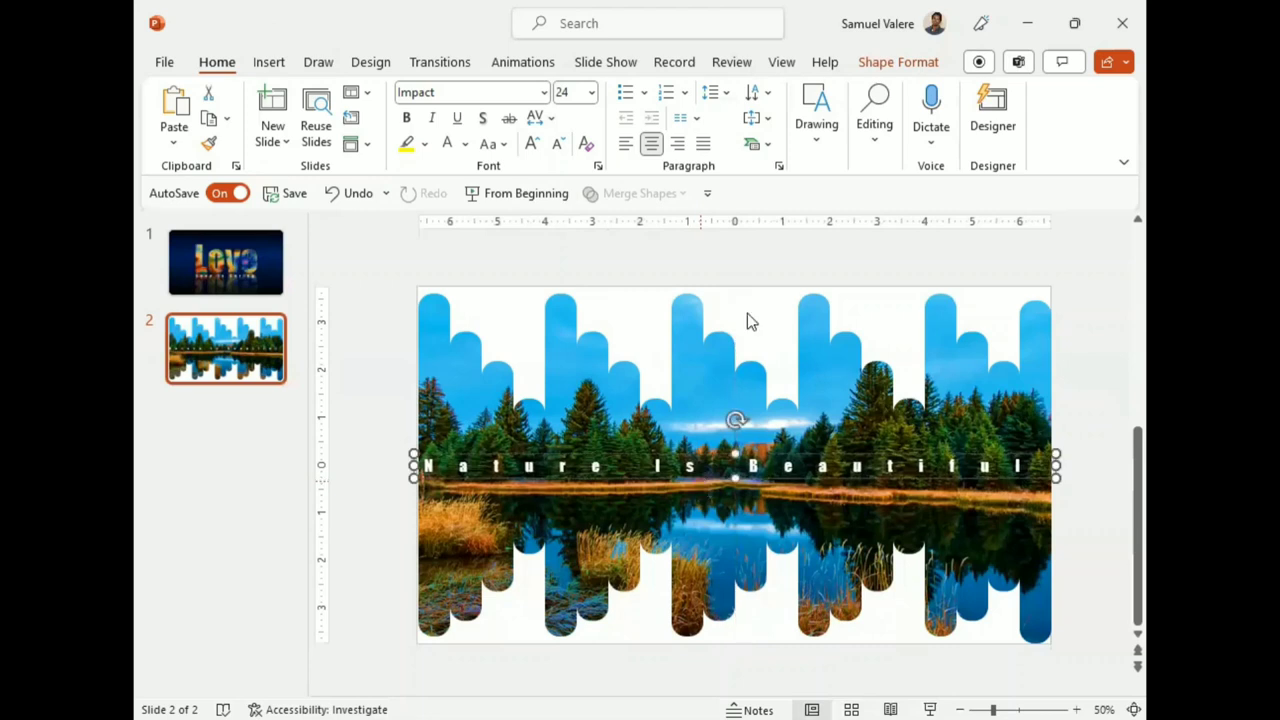
{"action": "left_click", "coordinate": [895, 63]}
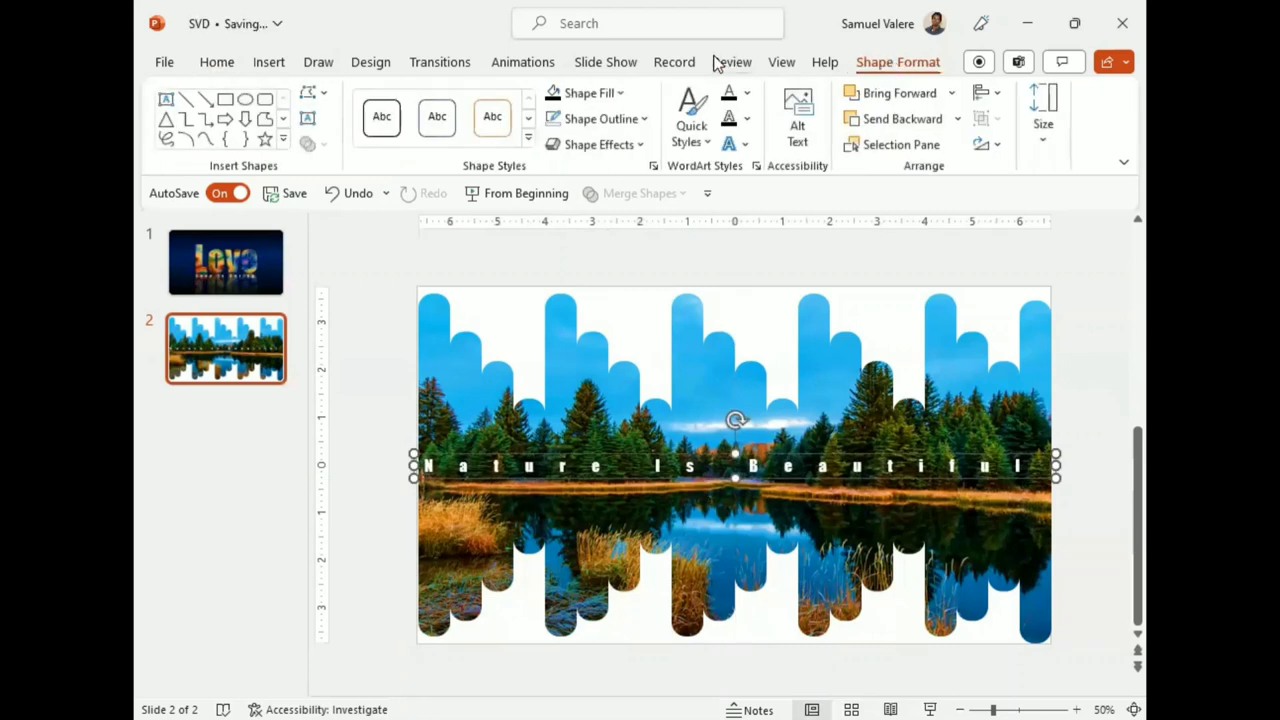
Open Text Effects for the white caption to view the Reflection variations
{"action": "left_click", "coordinate": [745, 145]}
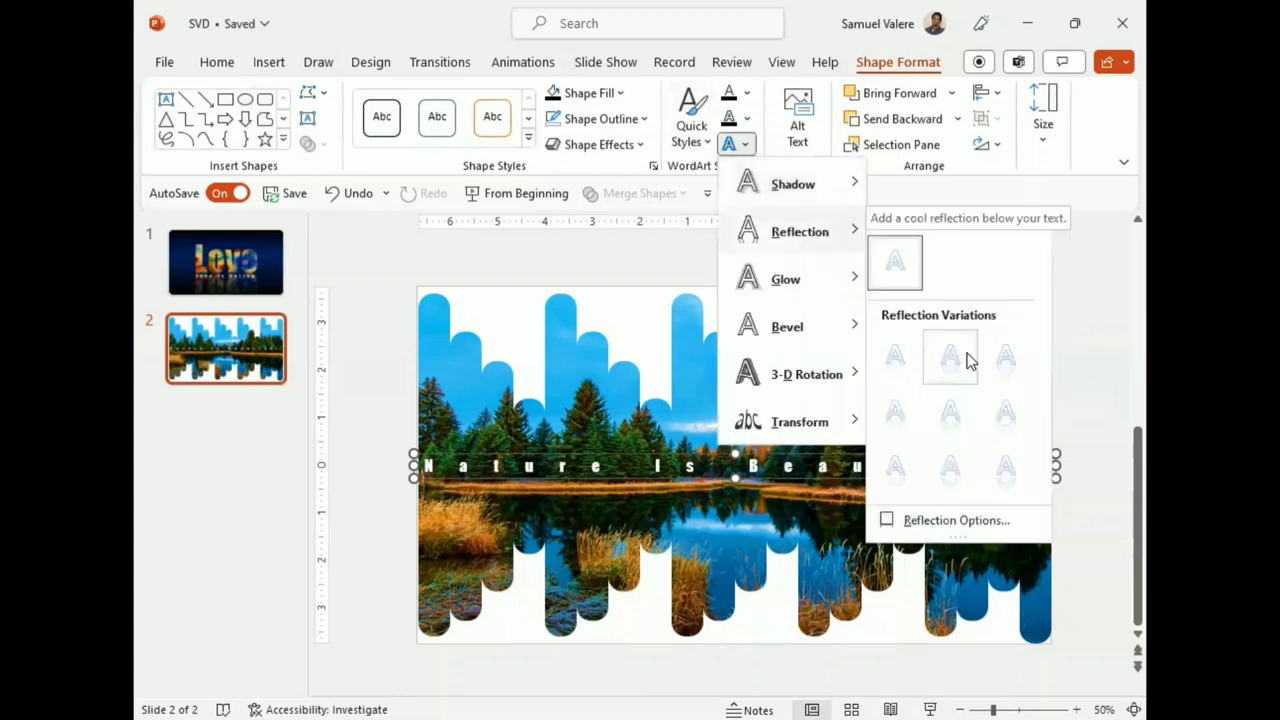